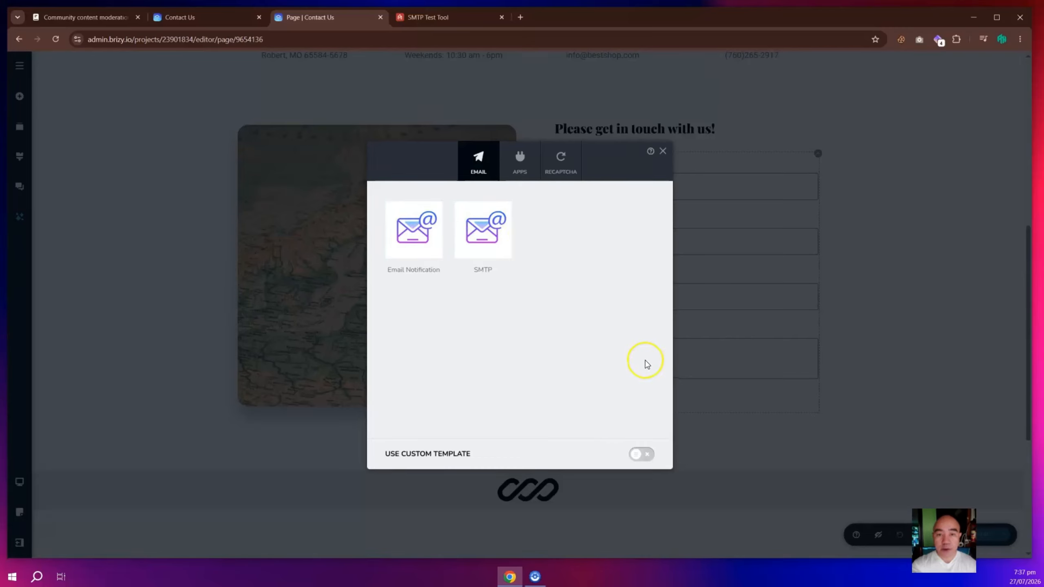
Choose SMTP as the Brizy form's email delivery, then switch to the SMTP Test Tool page.
left_click(492, 242)
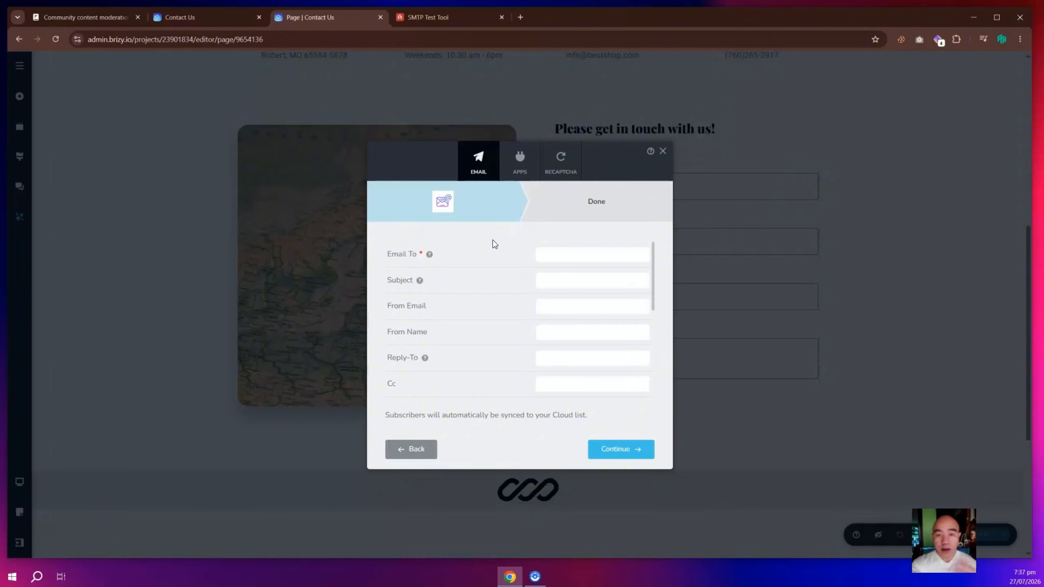
left_click(490, 289)
left_click(559, 247)
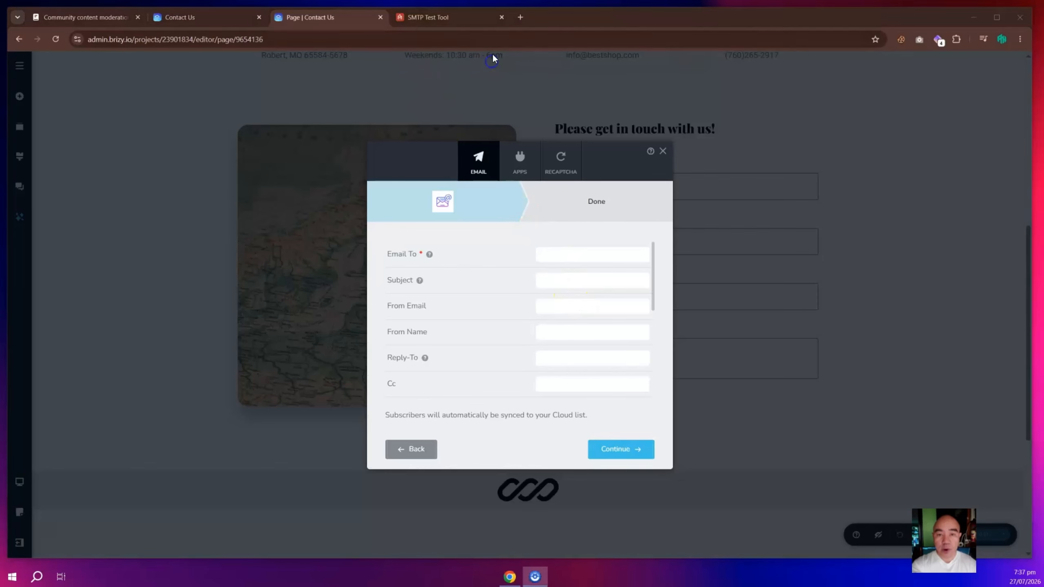
left_click(427, 17)
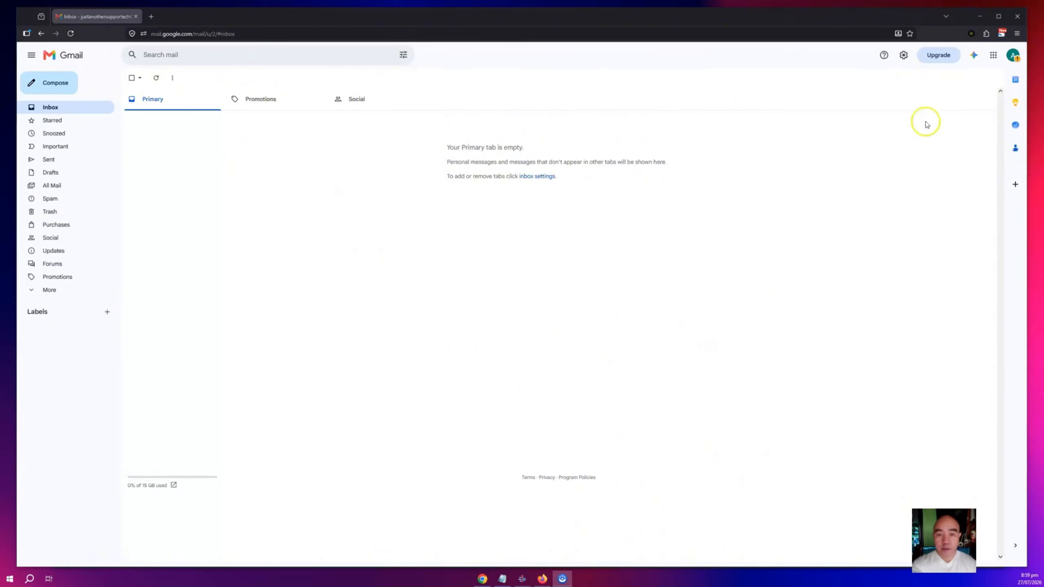
Go from Manage your Google Account to Security & sign-in and open 2-Step Verification.
left_click(1012, 56)
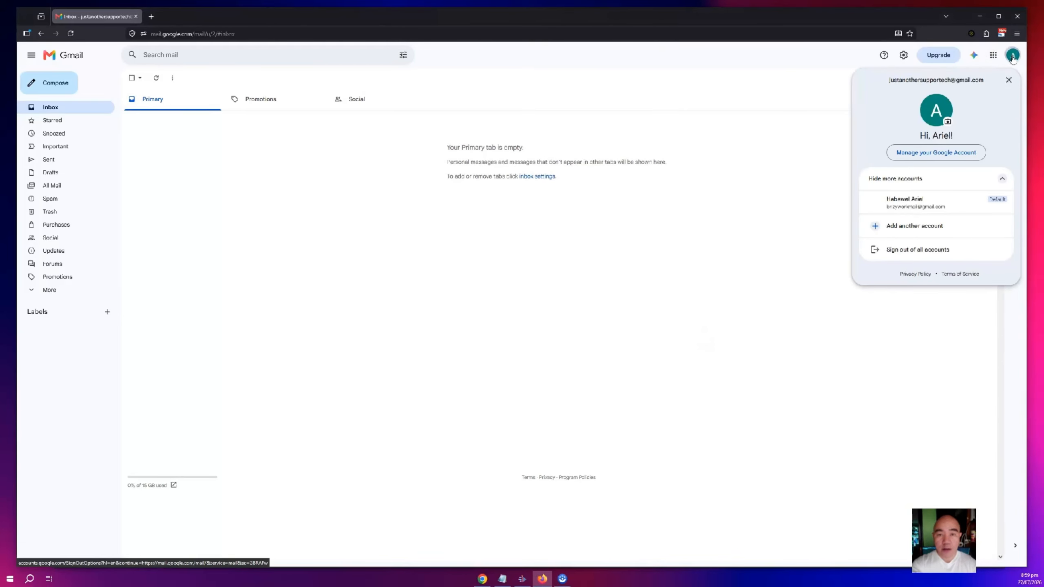
left_click(936, 153)
left_click(76, 158)
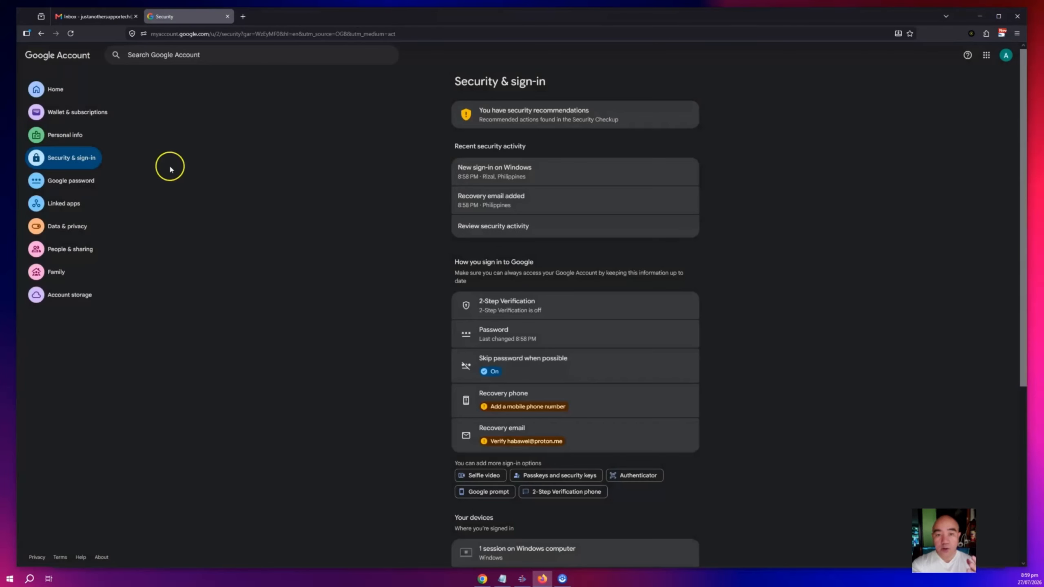
left_click(507, 309)
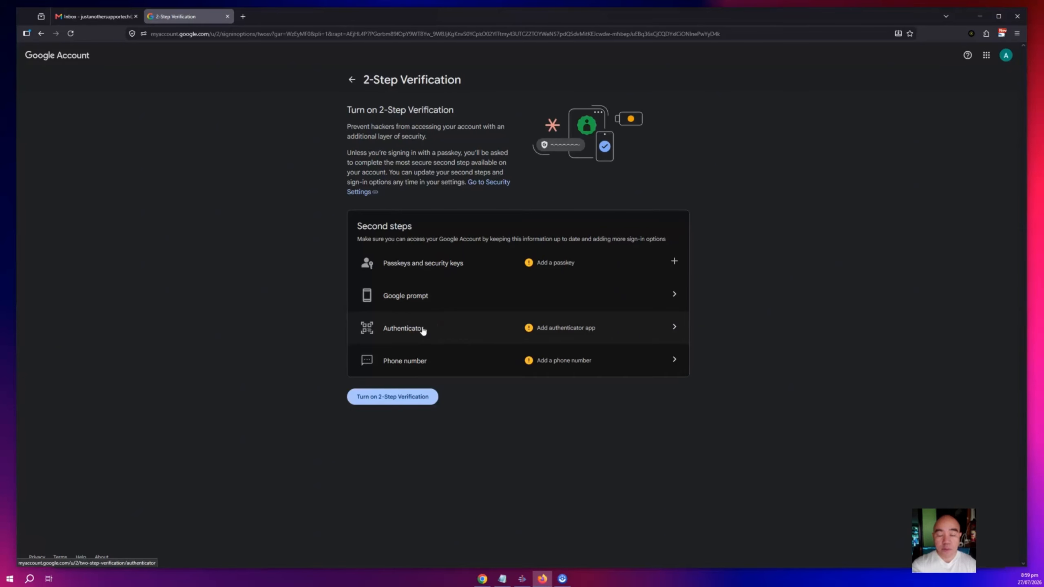
Set up an authenticator app by scanning its QR code and verifying the 6-digit code.
left_click(421, 328)
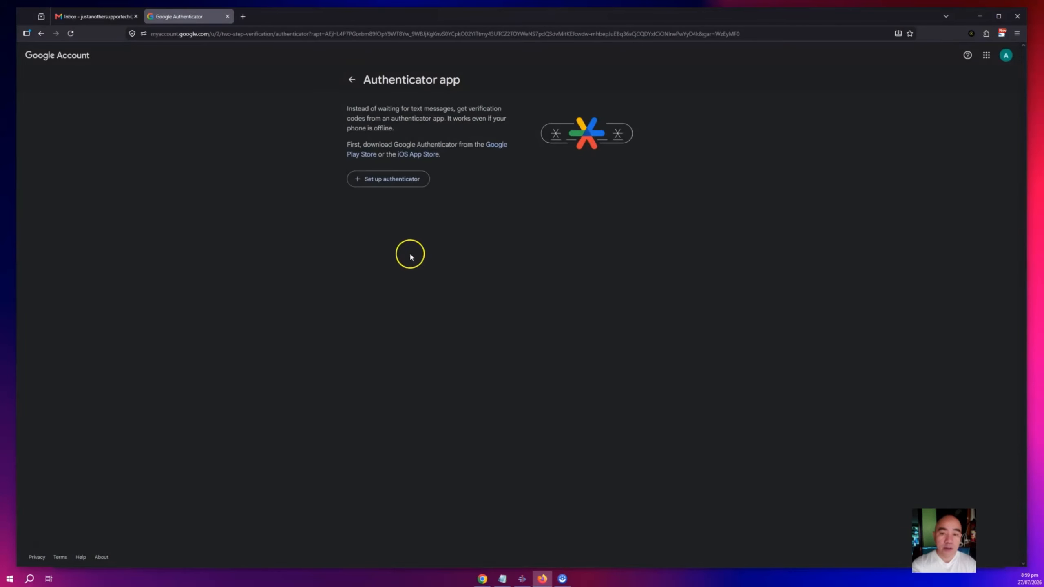
left_click(401, 182)
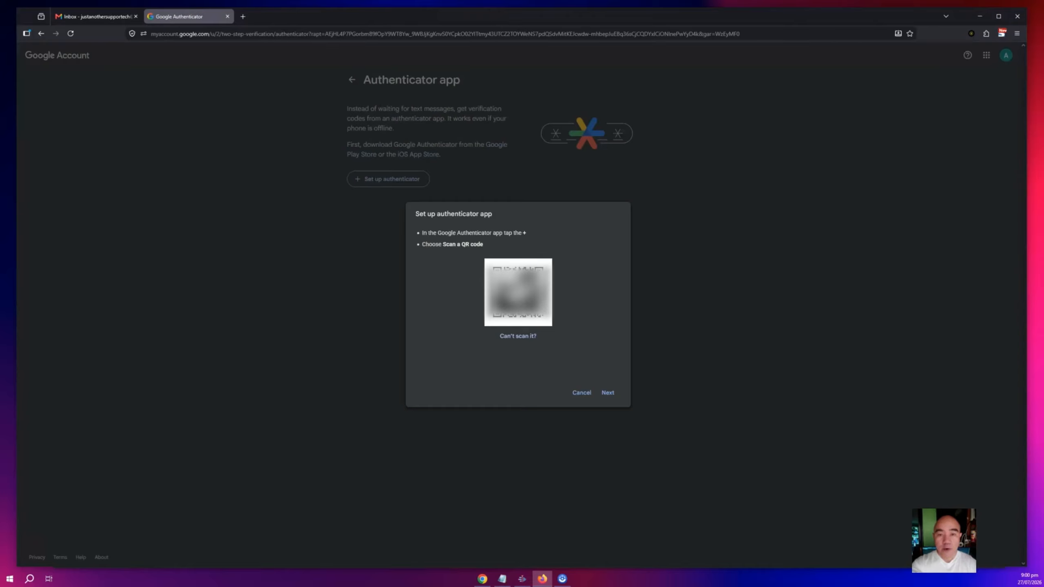
left_click(609, 393)
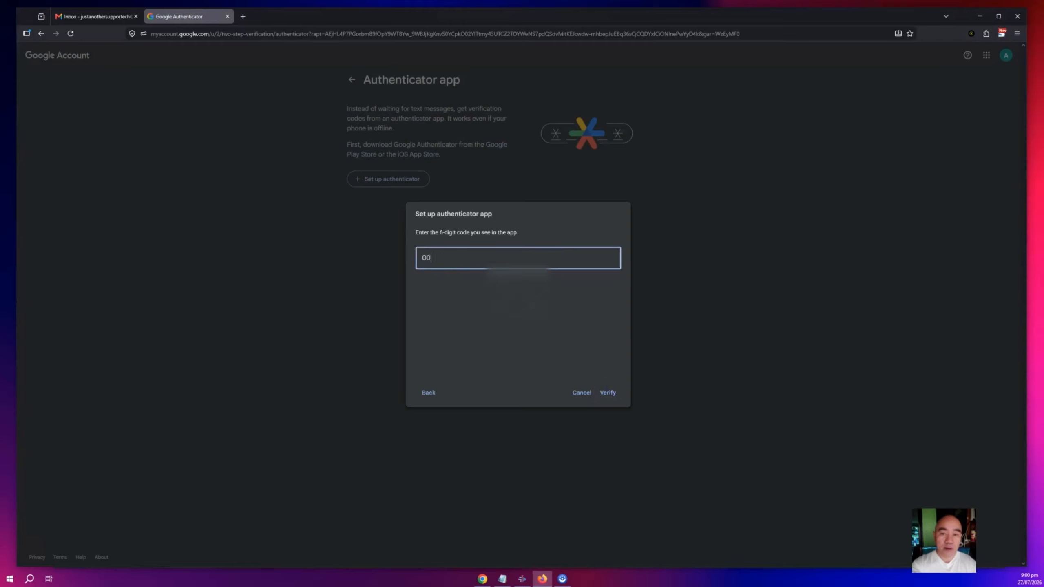
left_click(608, 392)
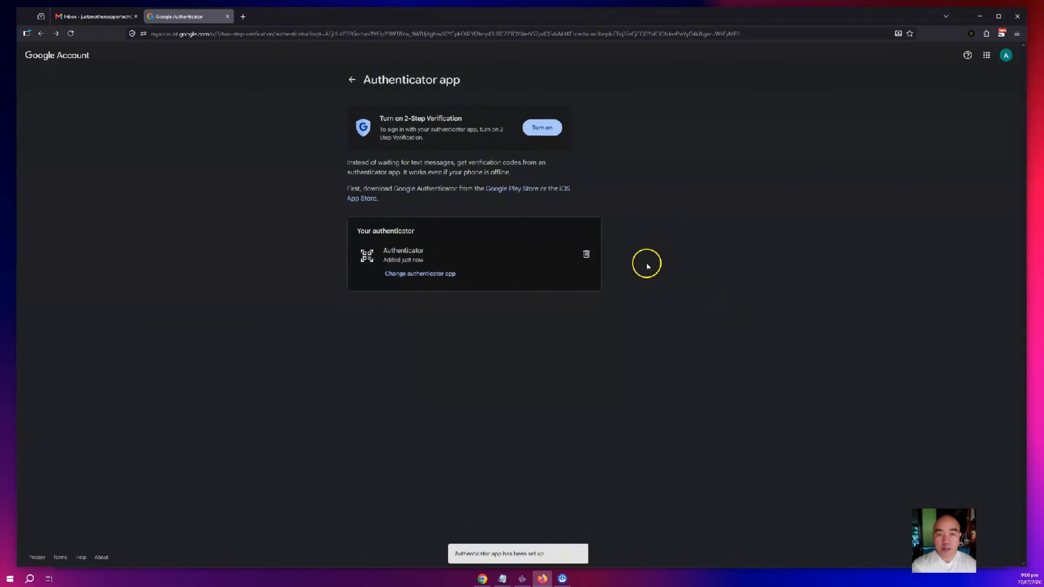
left_click(542, 127)
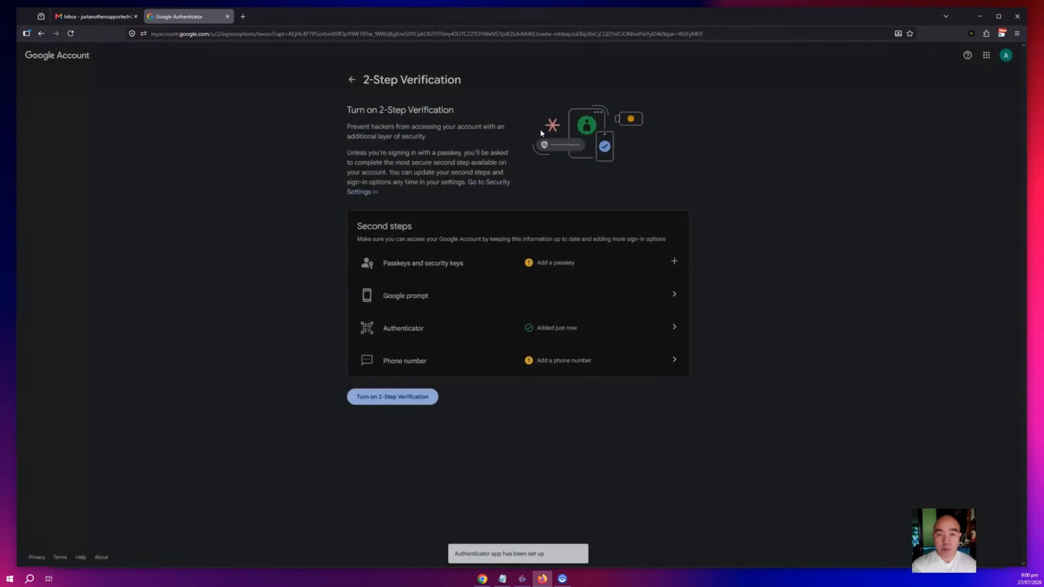
Add and save a Philippines (+63) phone number as a second step.
left_click(552, 361)
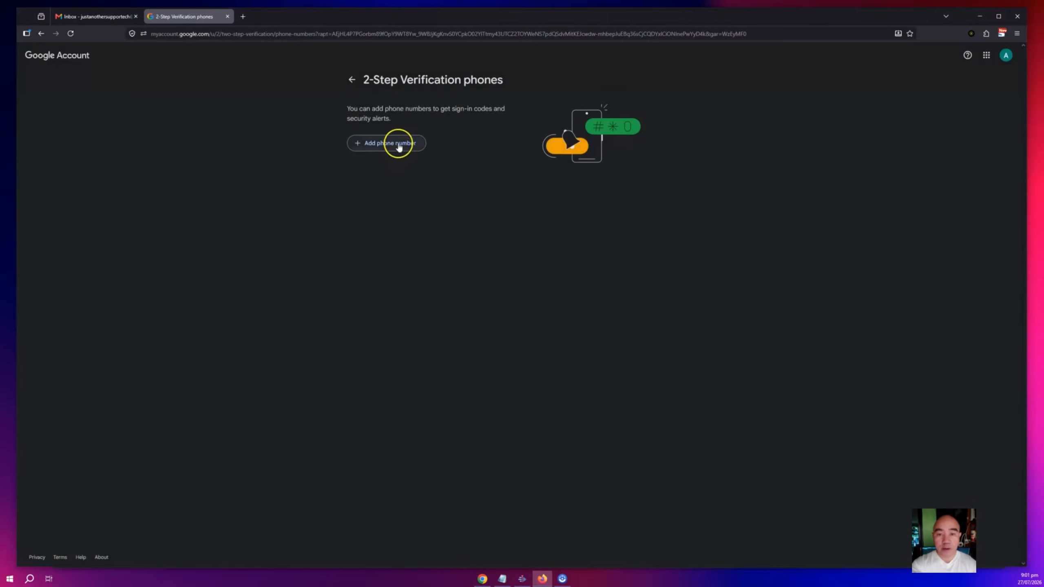
left_click(399, 145)
left_click(434, 265)
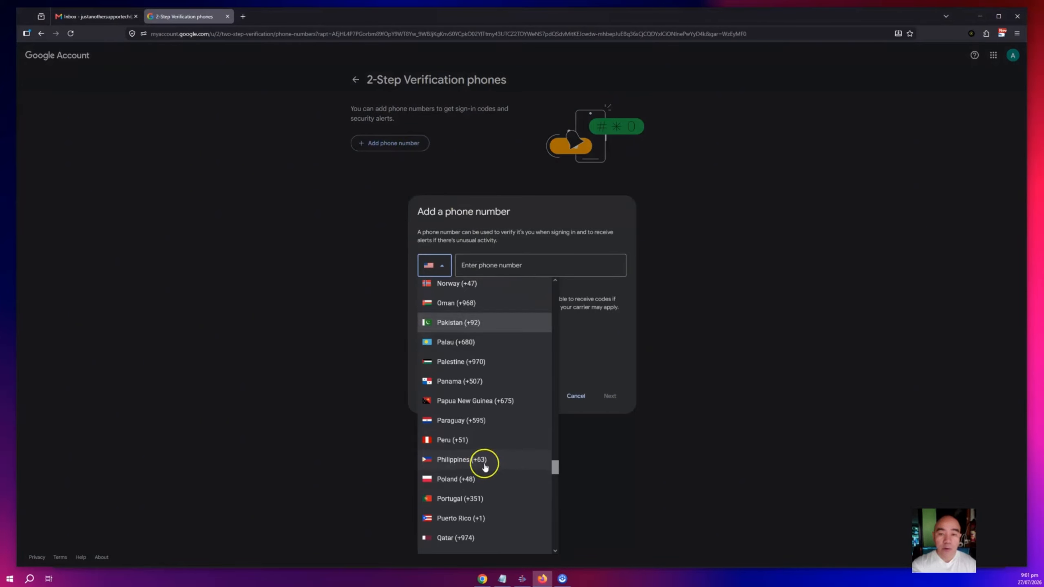
left_click(485, 466)
type("993")
left_click(611, 397)
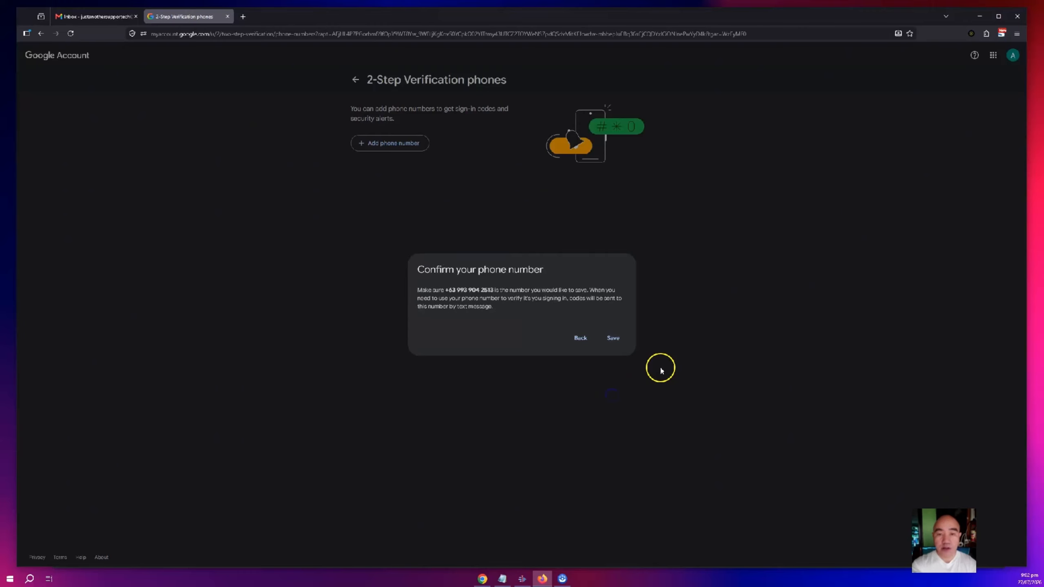
left_click(613, 341)
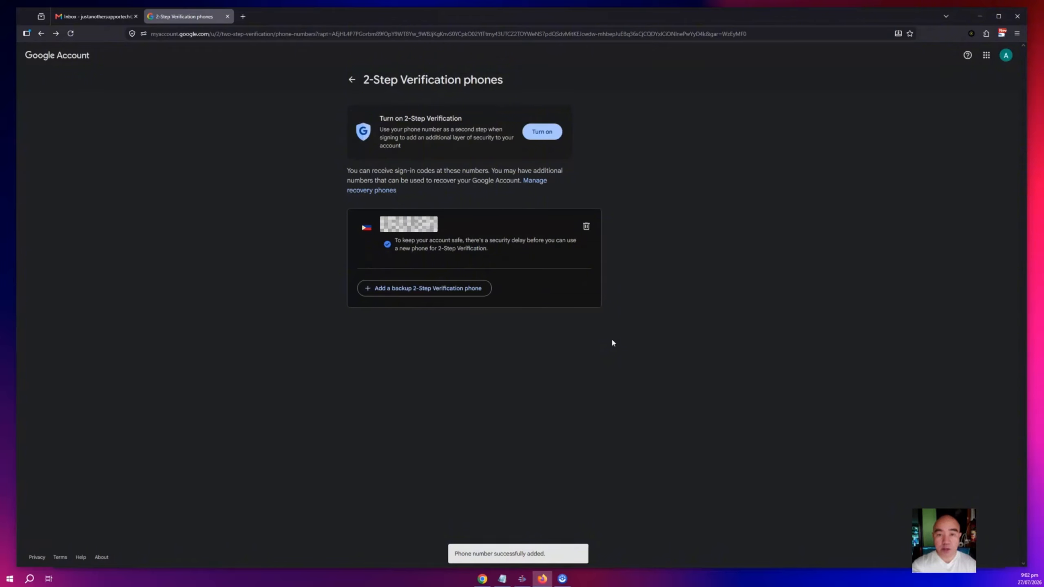
Turn on 2-Step Verification and dismiss the protection confirmation.
left_click(542, 133)
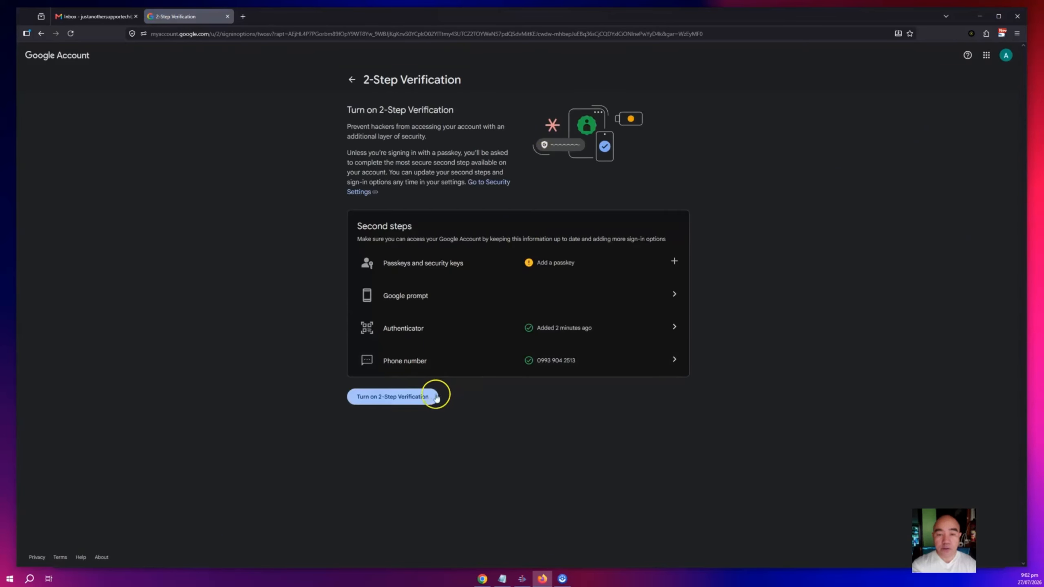
left_click(409, 399)
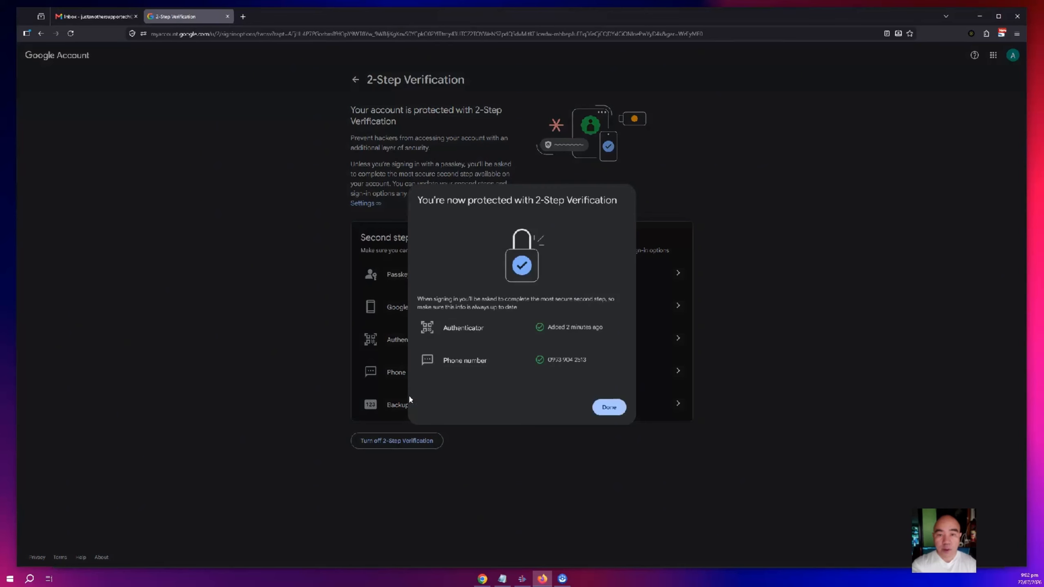
left_click(606, 407)
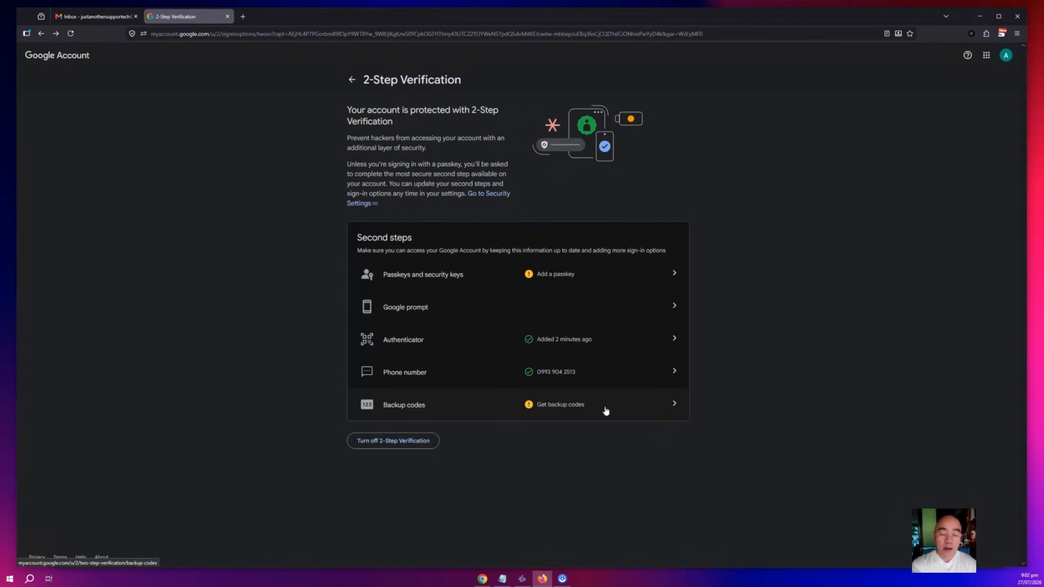
left_click(601, 428)
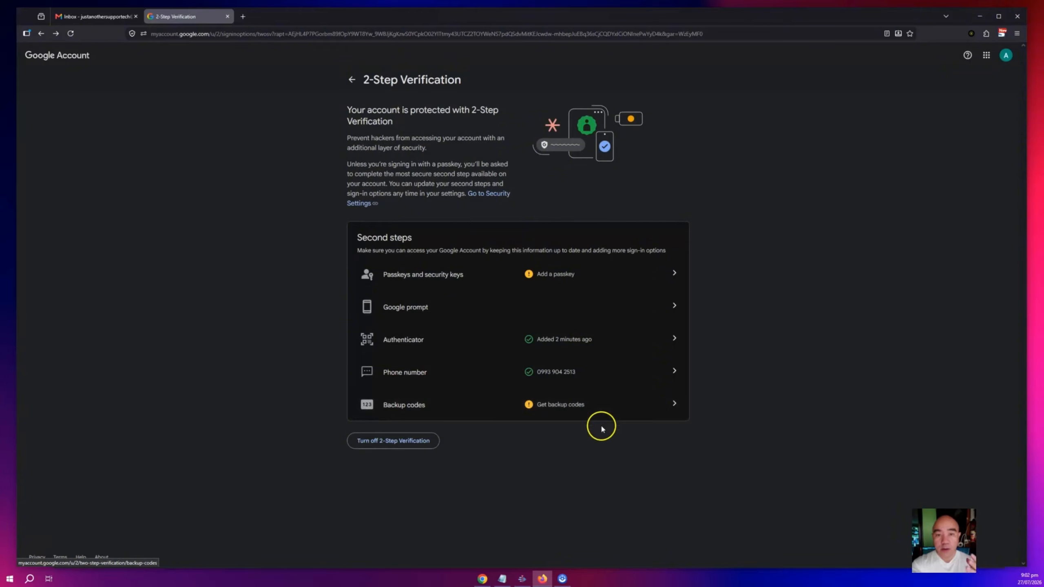
Load the other account's Gmail inbox in a new tab and open its Google Account management page.
left_click(352, 80)
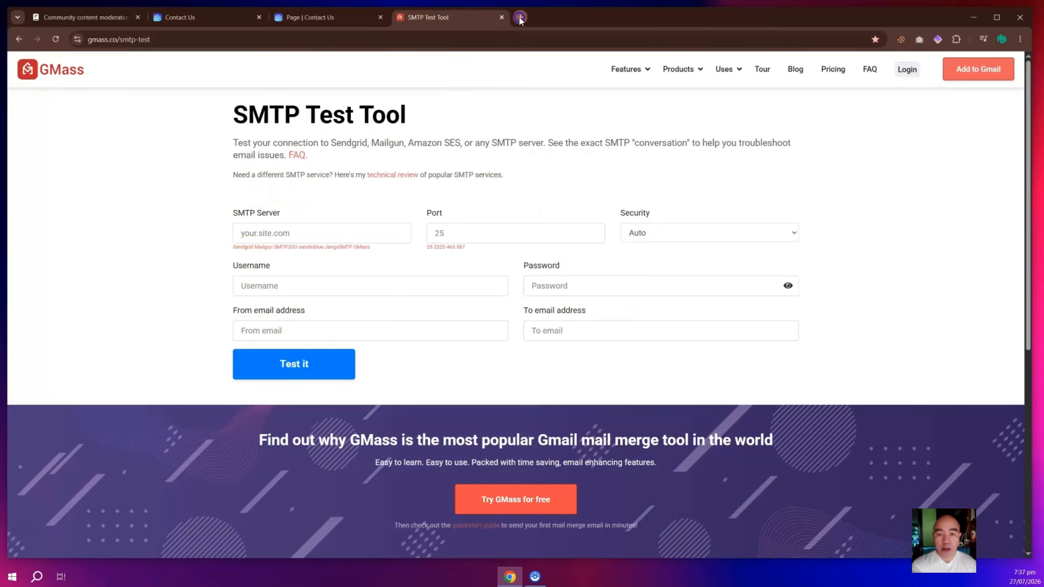
left_click(520, 17)
type("google.com")
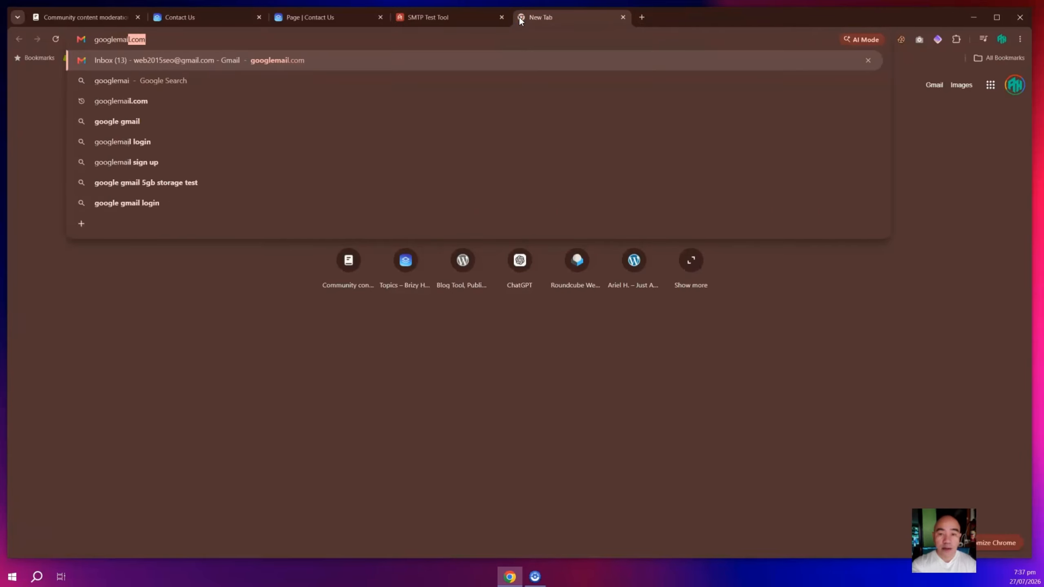
key("Return")
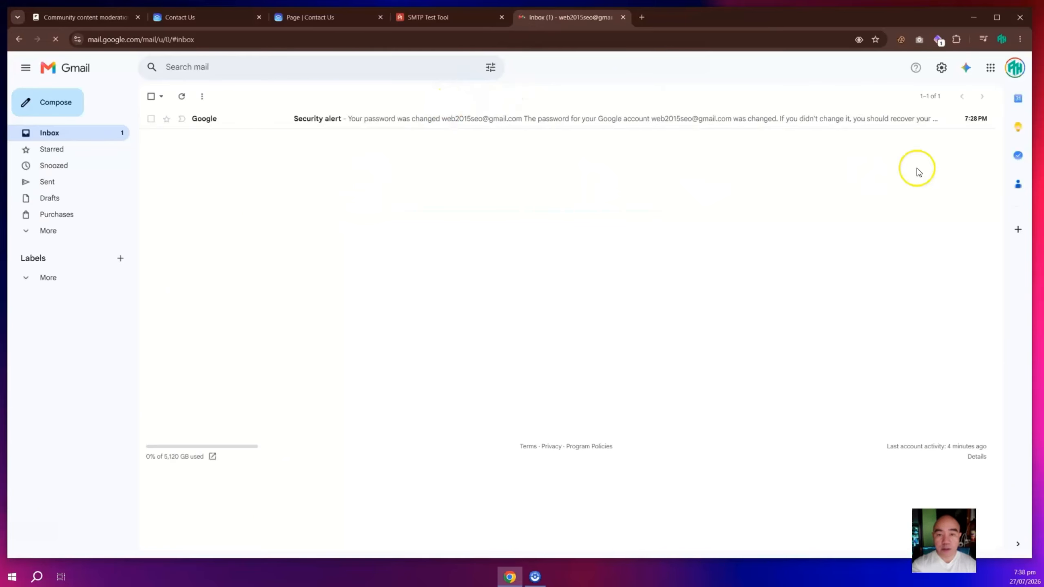
left_click(1014, 67)
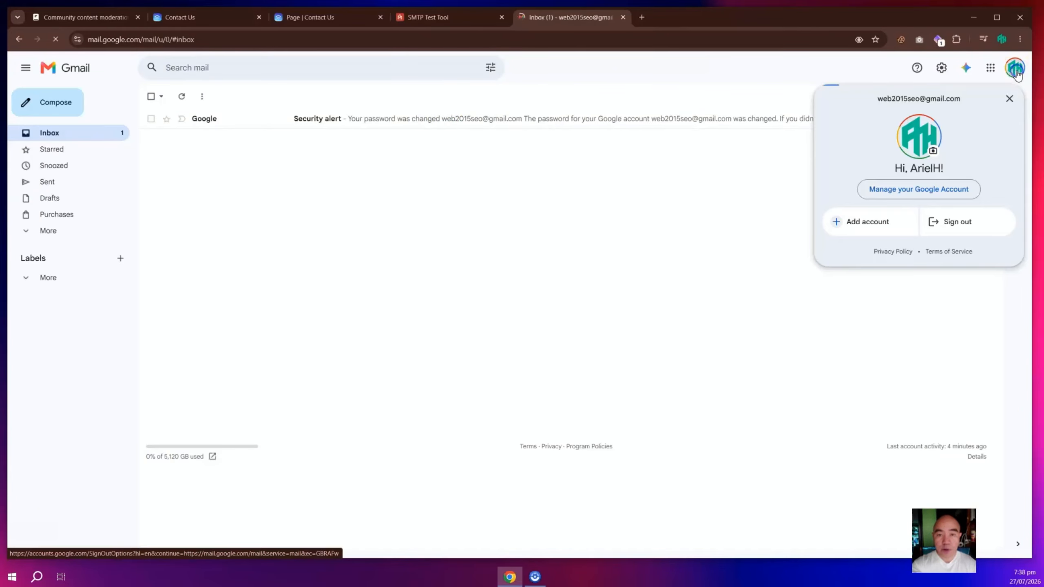
left_click(933, 197)
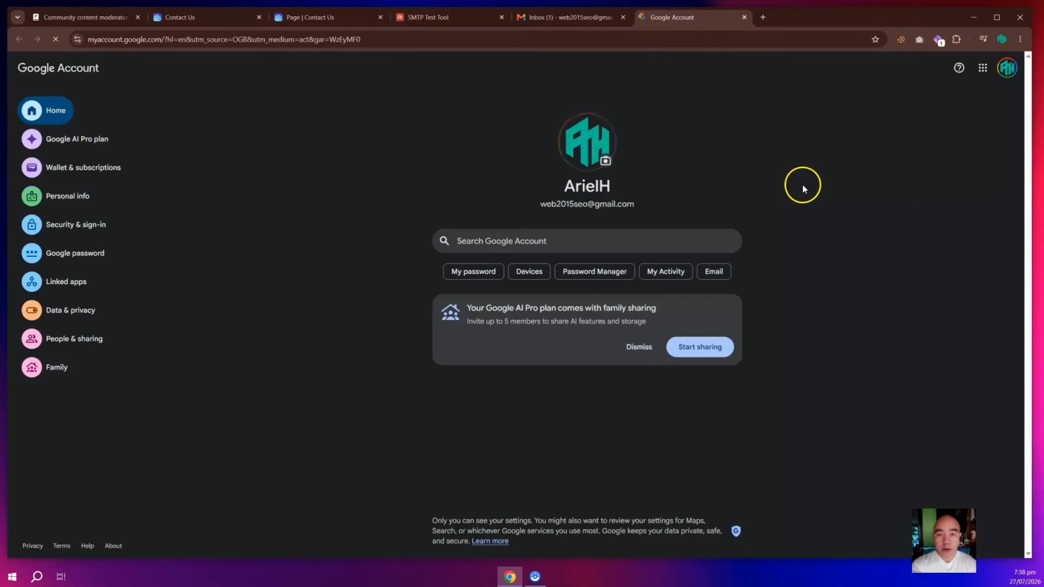
Search 'app password' in the account settings and create an app password named 'gmail smtp'.
left_click(537, 243)
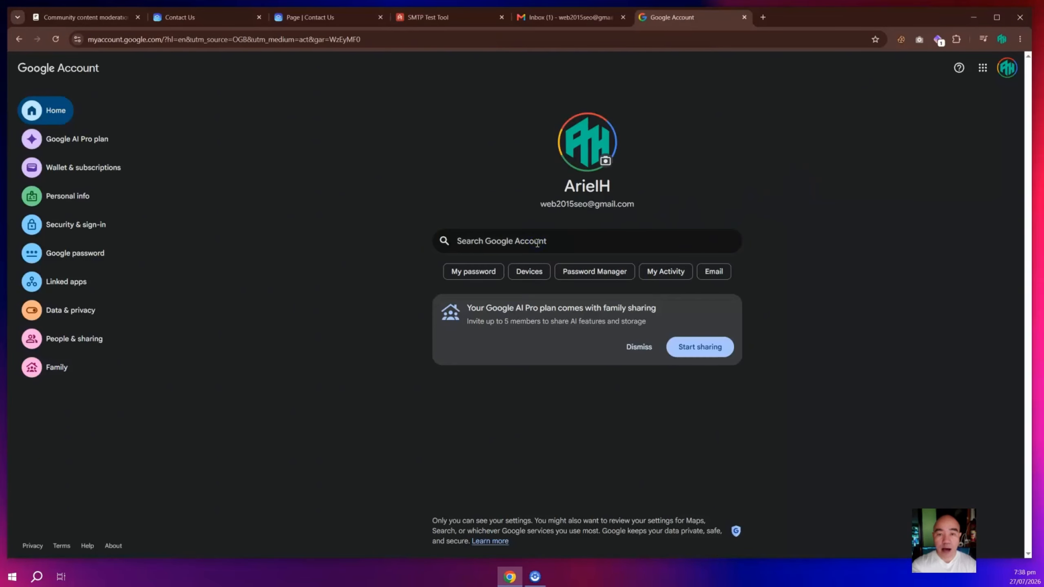
type("app password")
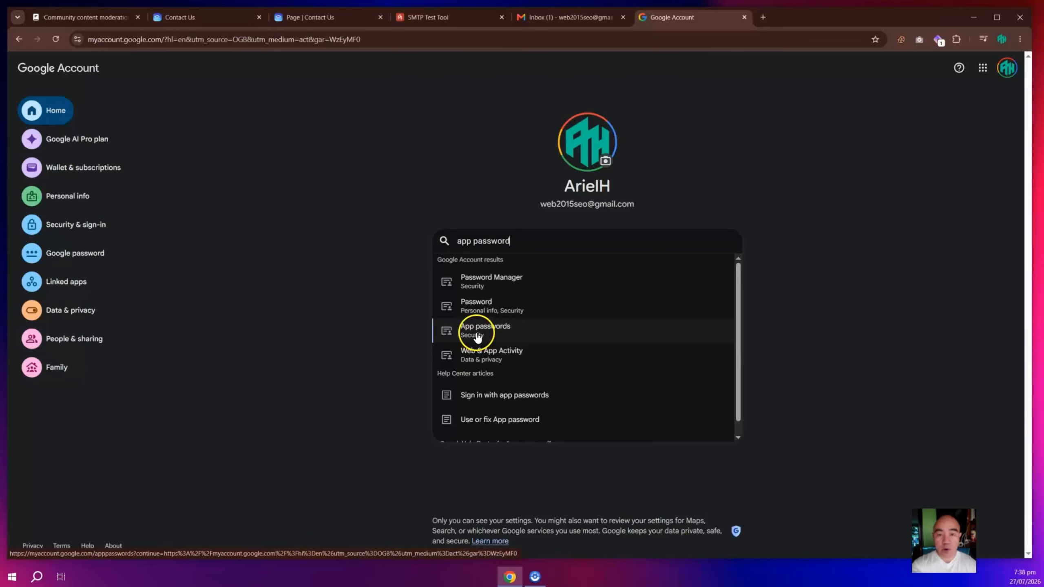
left_click(477, 336)
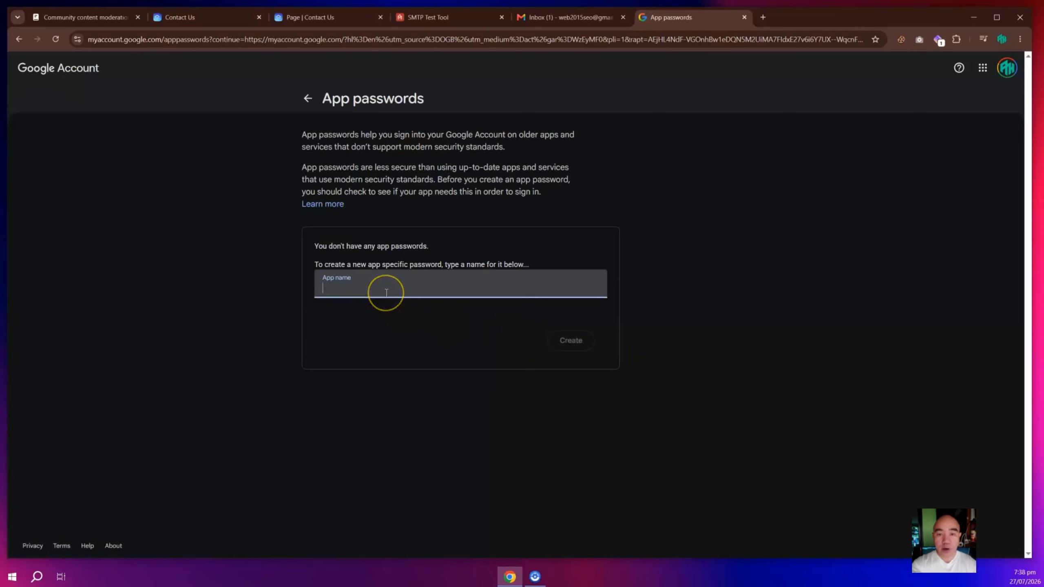
type("gmail s")
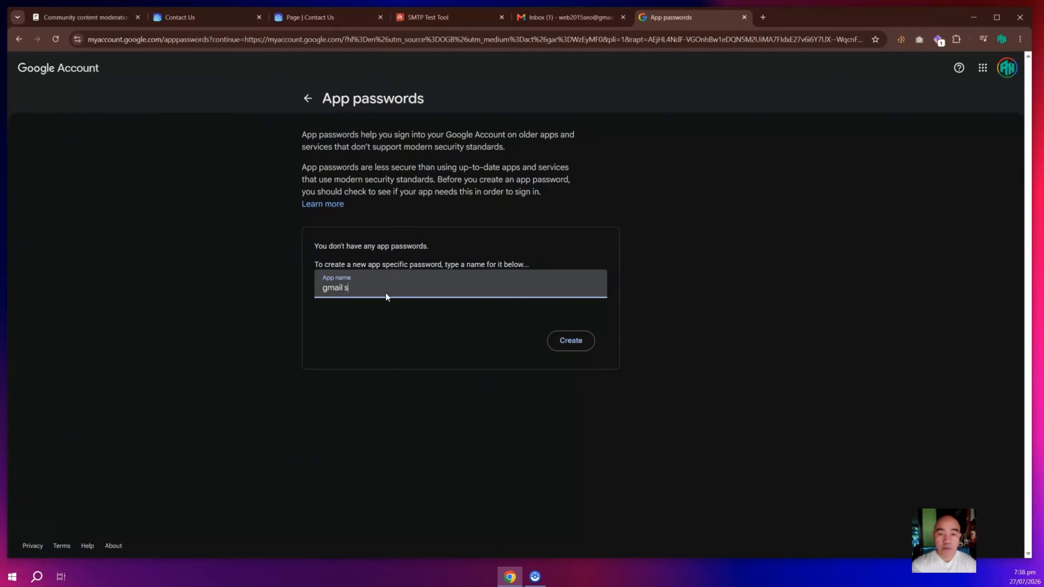
type("mtp")
left_click(571, 342)
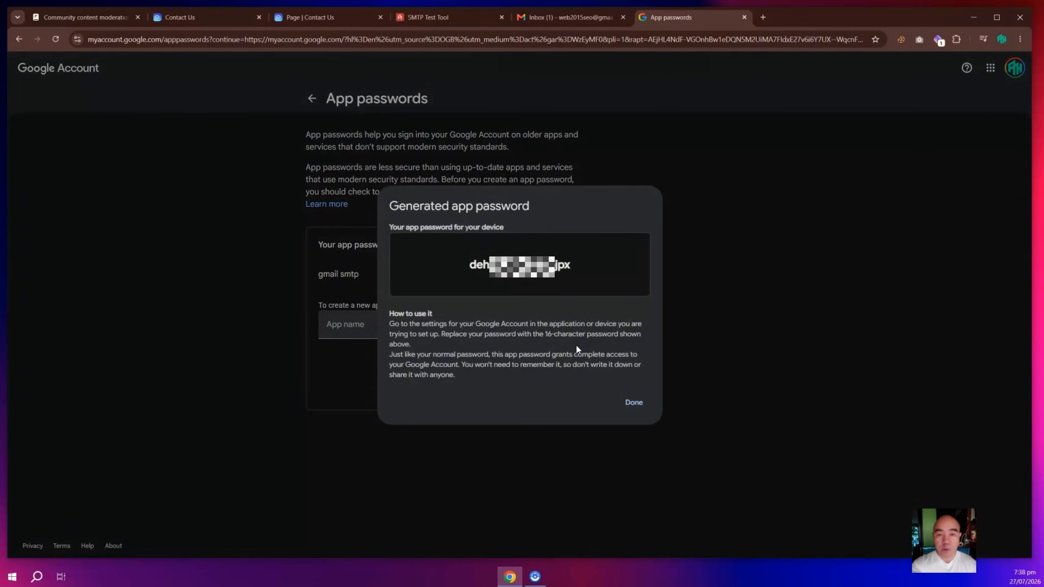
Copy the generated app password and paste it into a blank Notepad window.
left_click(551, 263)
triple_click(560, 262)
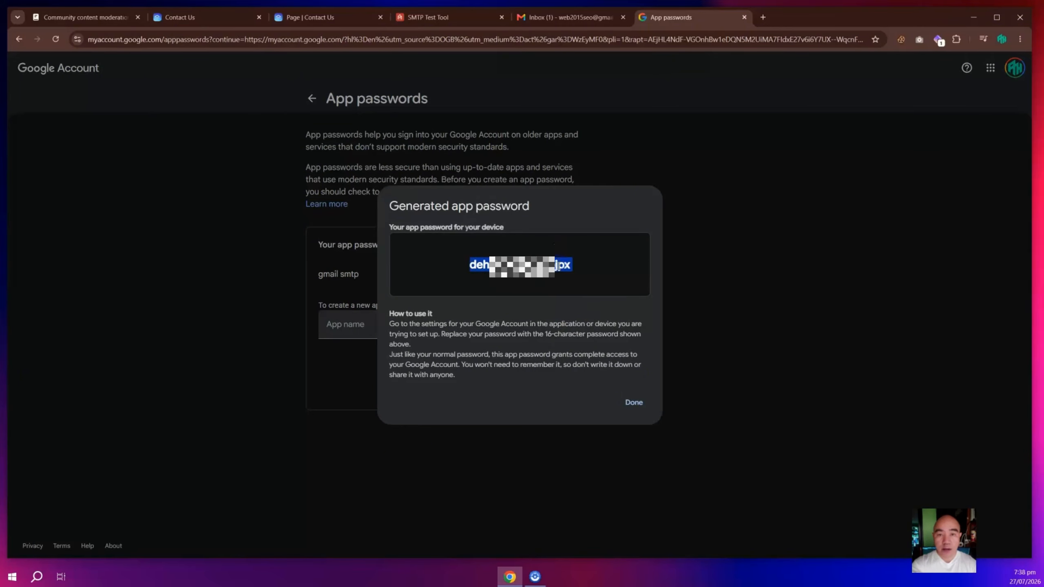
triple_click(553, 268)
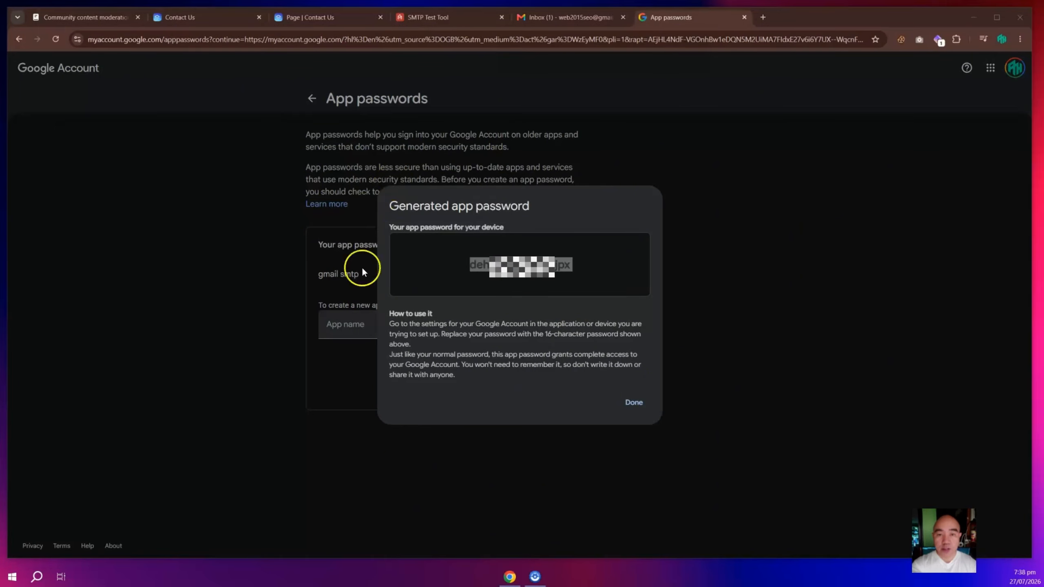
right_click(544, 267)
left_click(563, 276)
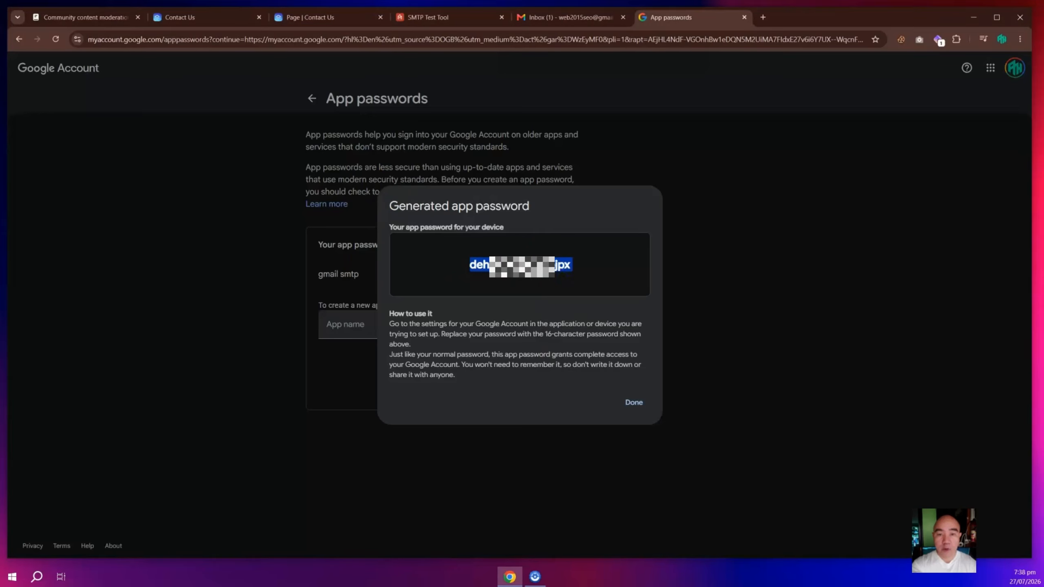
left_click_drag(1043, 144, 576, 161)
left_click(581, 206)
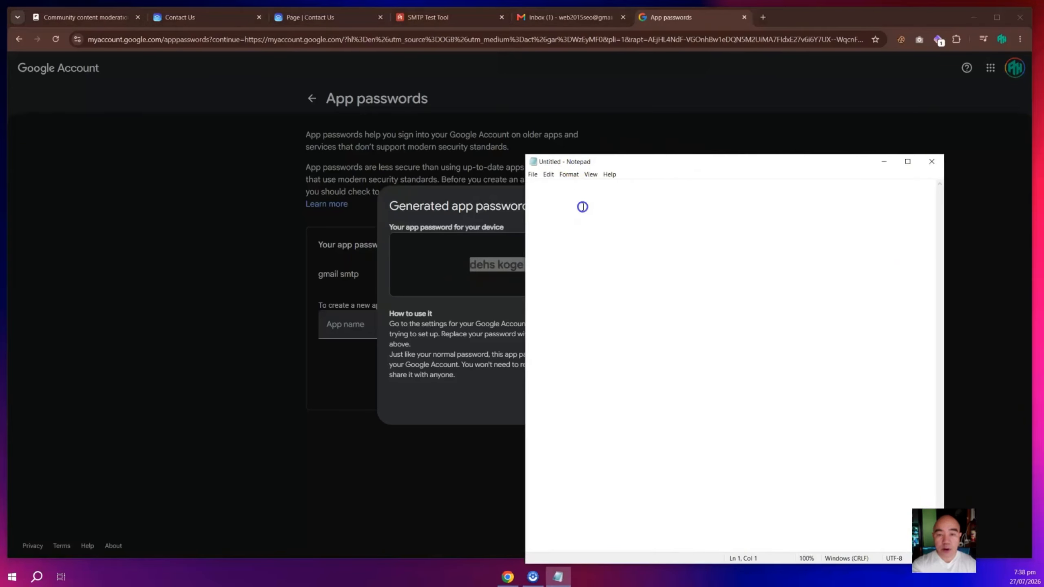
key("ctrl+v")
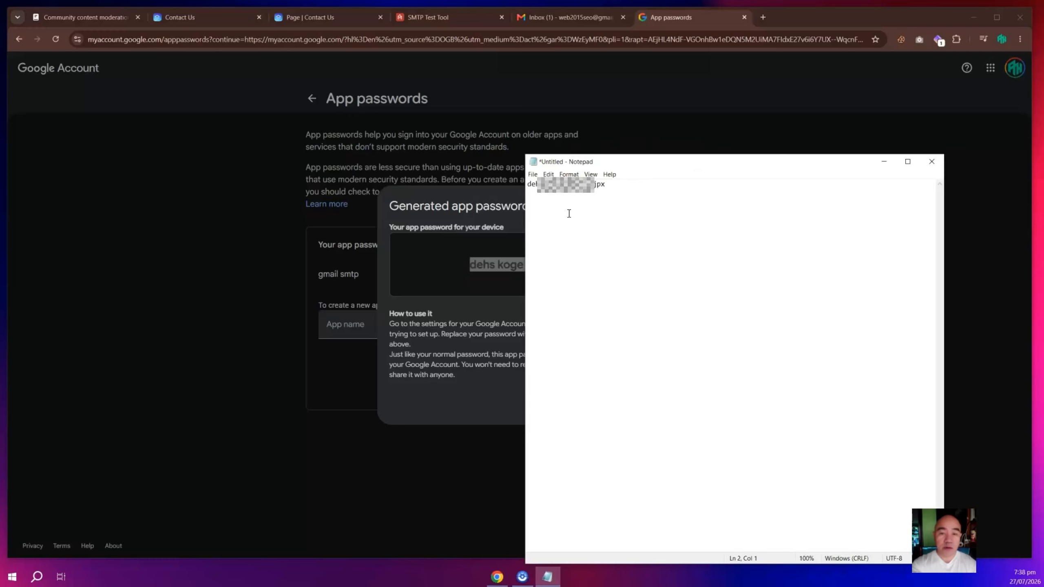
Dismiss the password dialog, close the App passwords tab and return to the SMTP Test Tool.
left_click(460, 341)
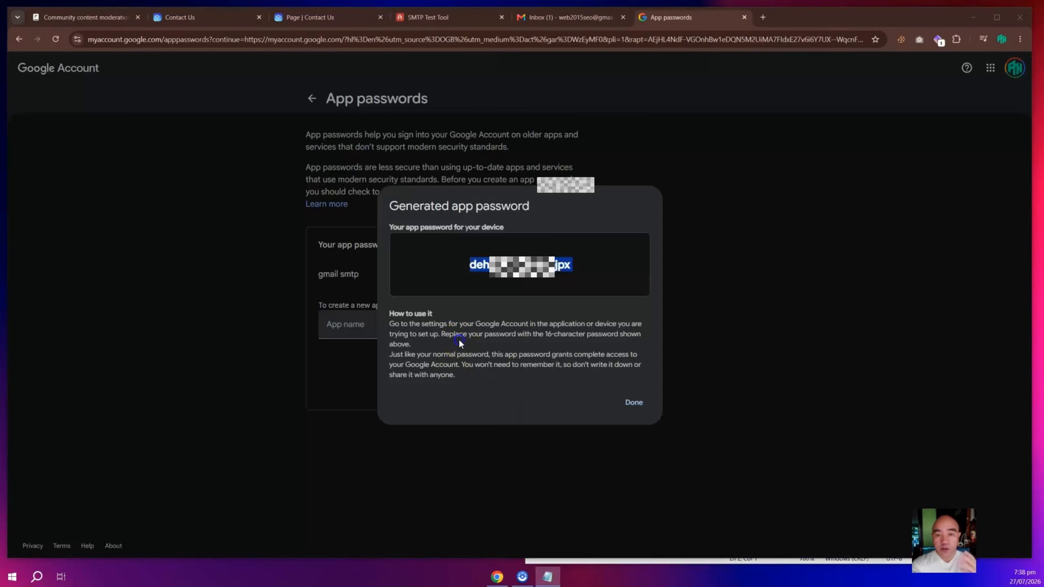
left_click(632, 402)
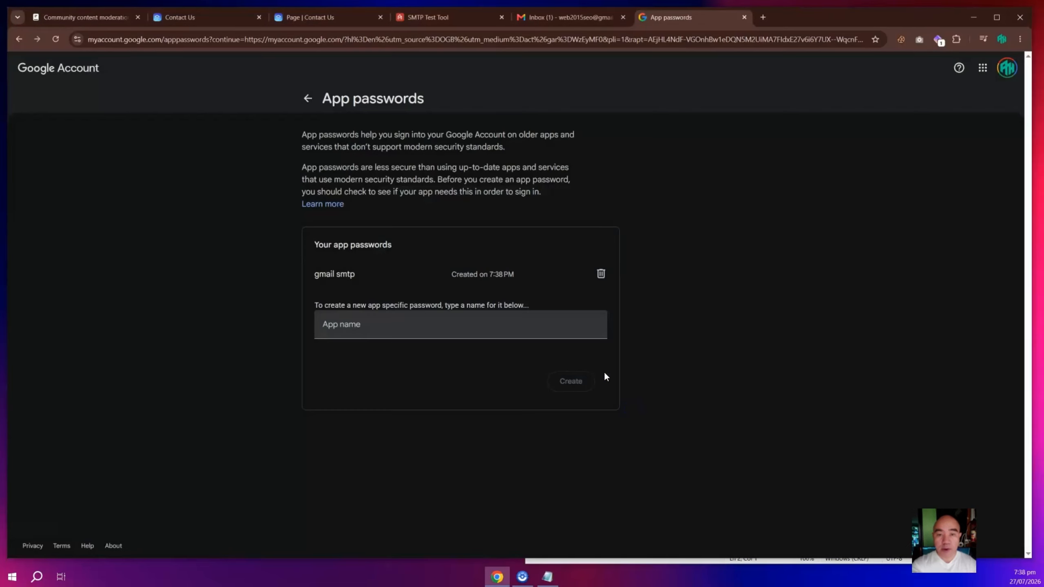
left_click(744, 17)
left_click(416, 16)
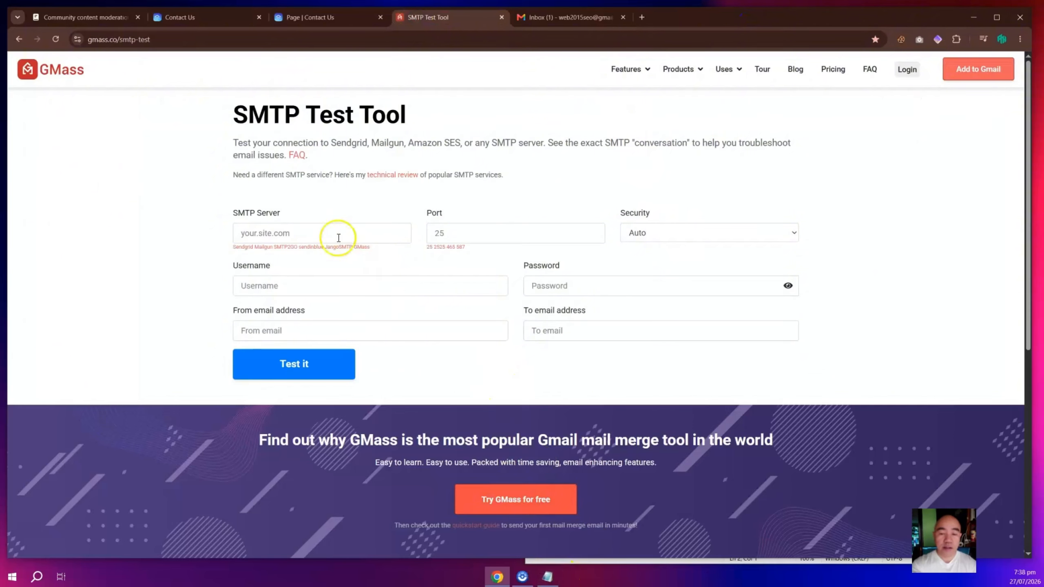
Enter server smtp.gmail.com, port 465, SSL security and the Gmail username in the test form.
left_click(332, 227)
left_click(331, 227)
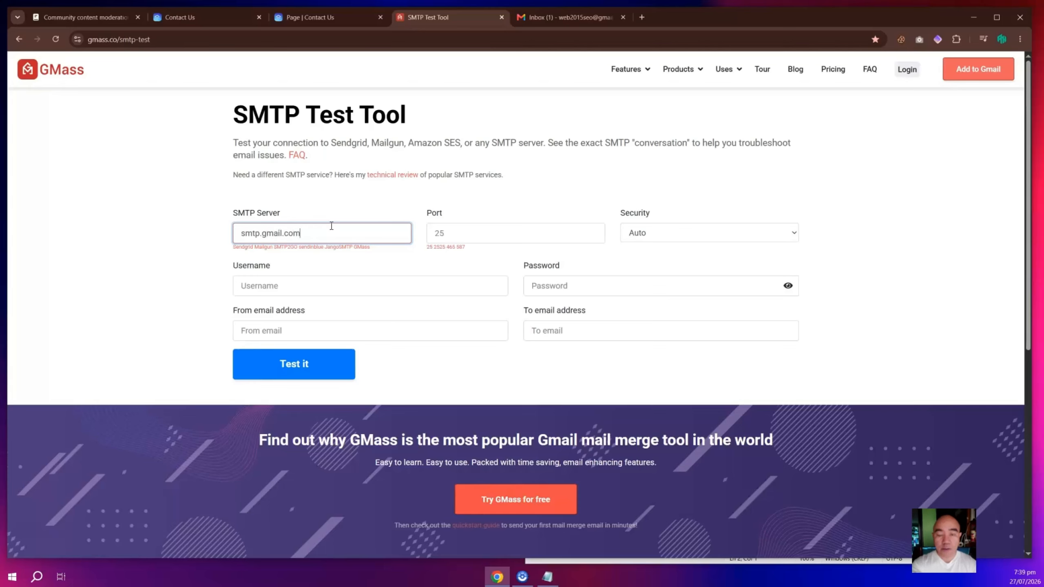
left_click(459, 238)
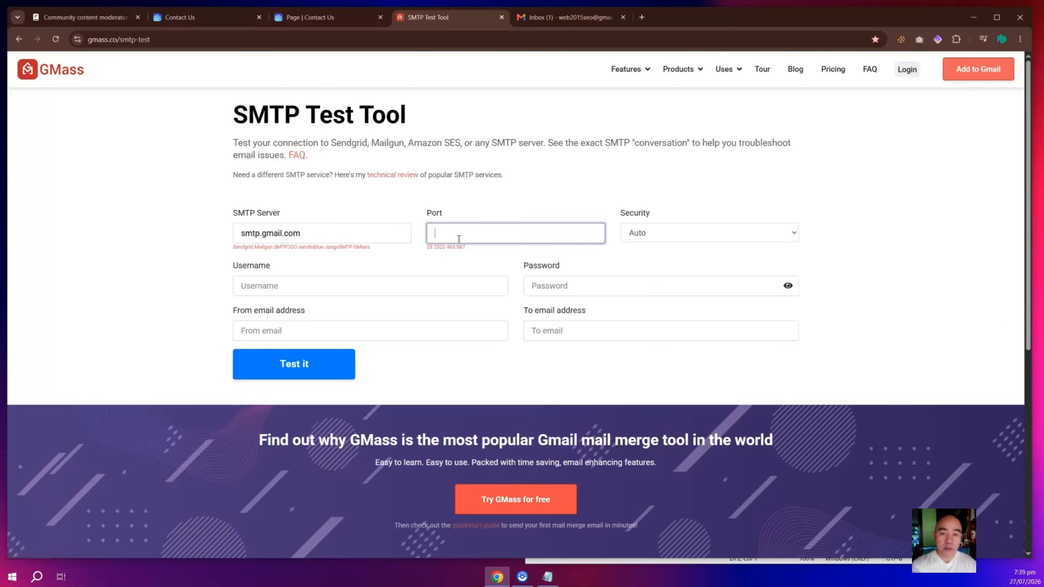
left_click(718, 236)
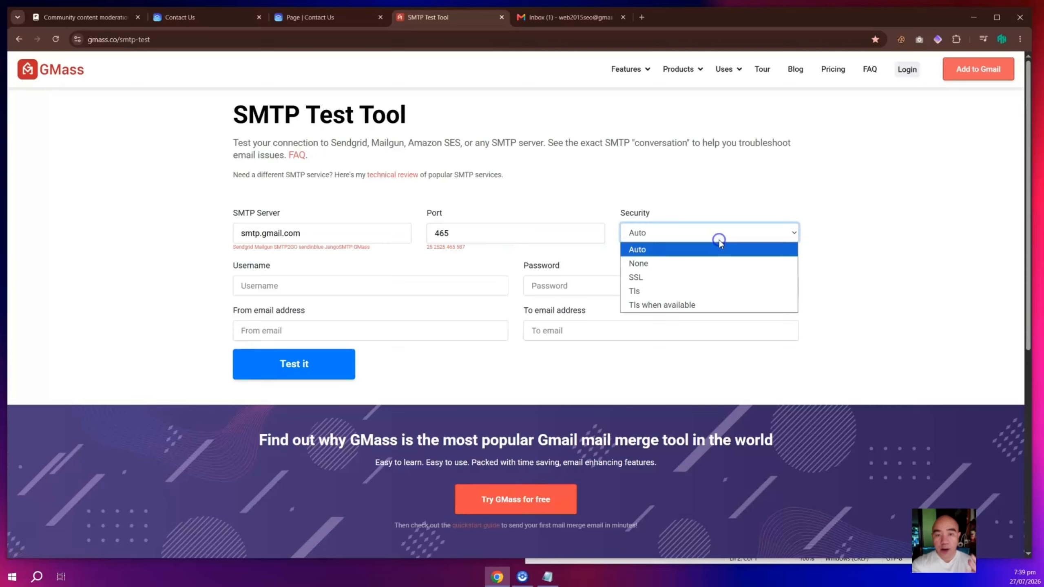
left_click(682, 277)
left_click(455, 291)
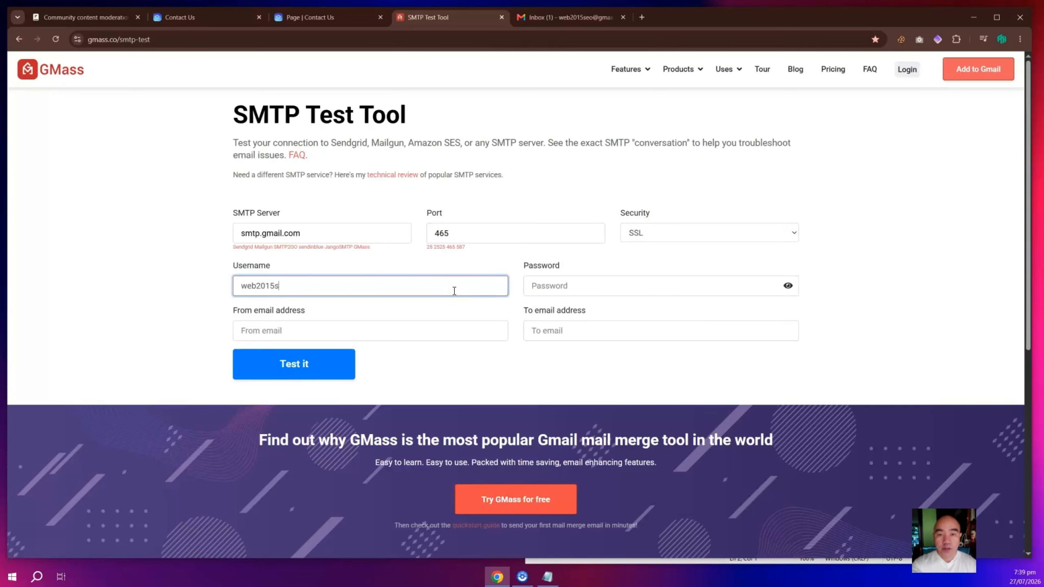
key("Tab")
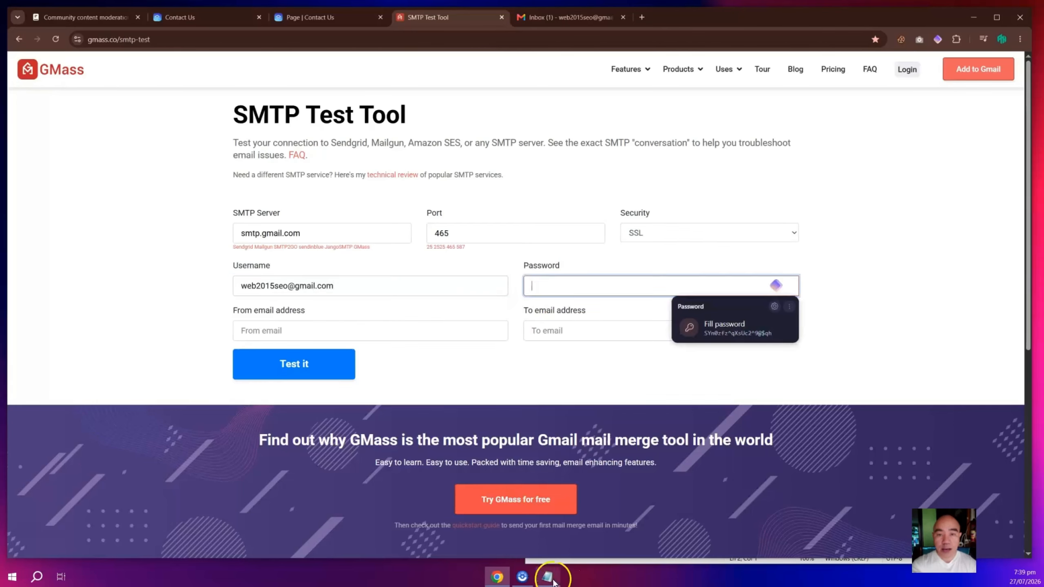
Copy the app password from Notepad and paste it into the test form's Password field.
left_click(549, 574)
left_click_drag(614, 183, 528, 182)
right_click(533, 191)
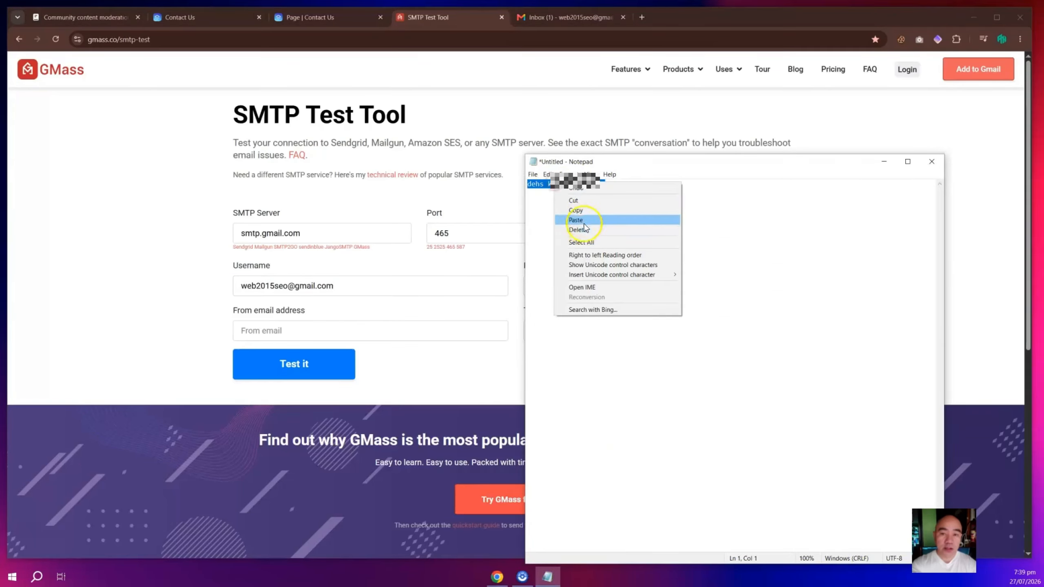
left_click(587, 216)
left_click(490, 267)
left_click(616, 287)
key("ctrl+v")
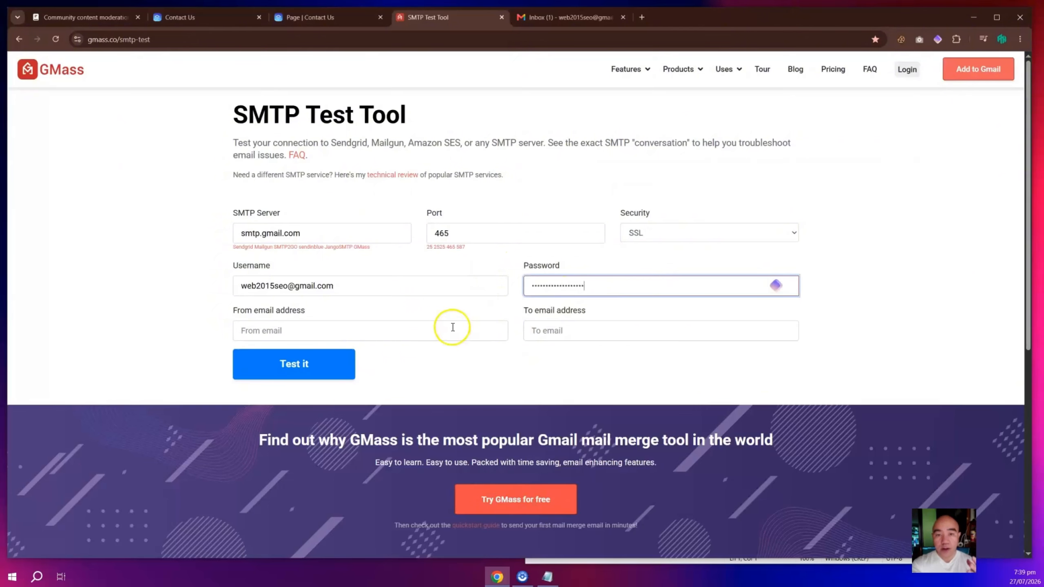
Fill in the From and To addresses, run the SMTP test and review the result.
left_click(450, 327)
left_click(420, 364)
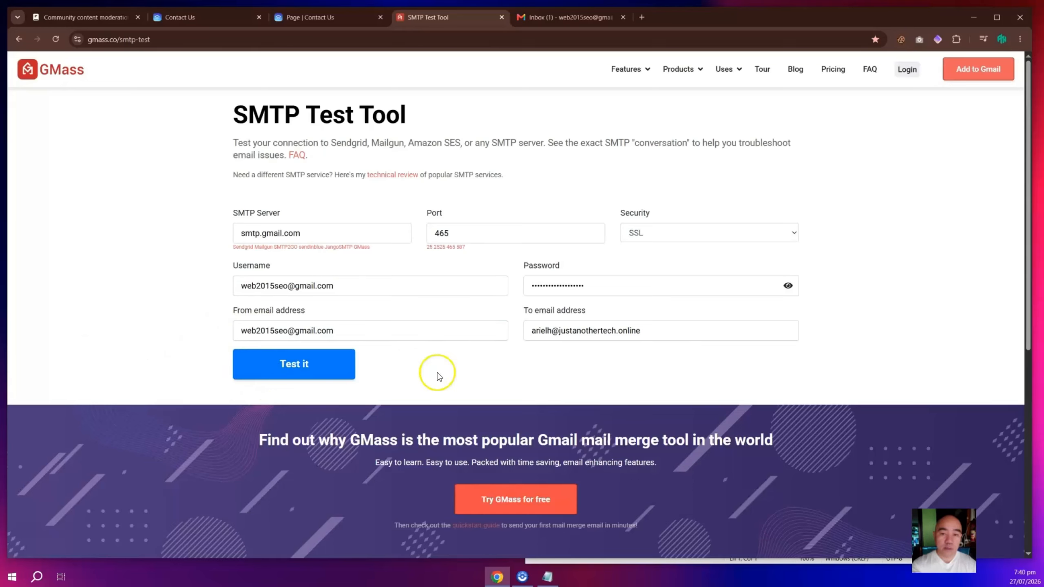
left_click(316, 365)
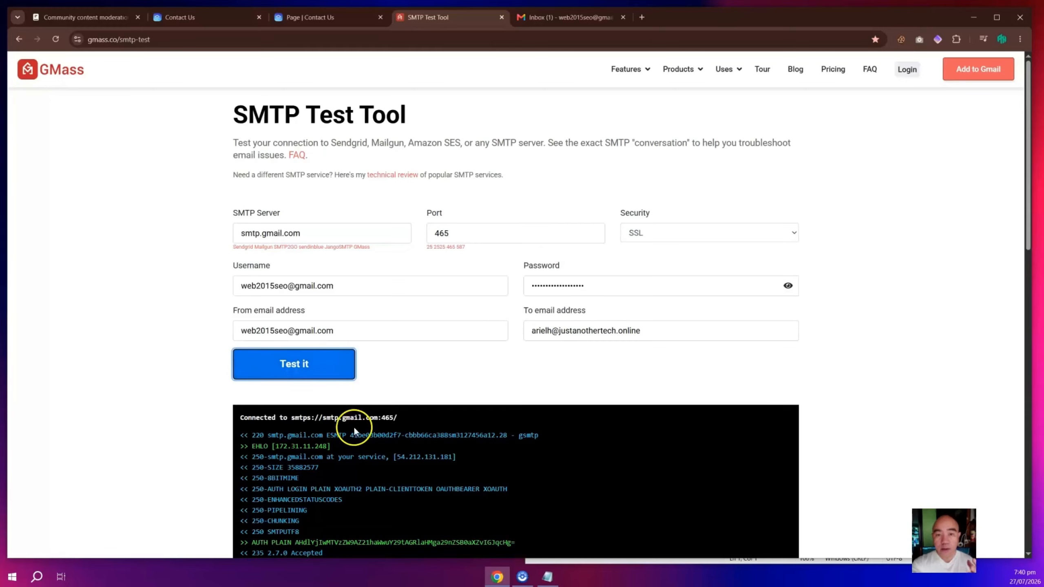
scroll(377, 414, "down", 7)
scroll(379, 417, "down", 3)
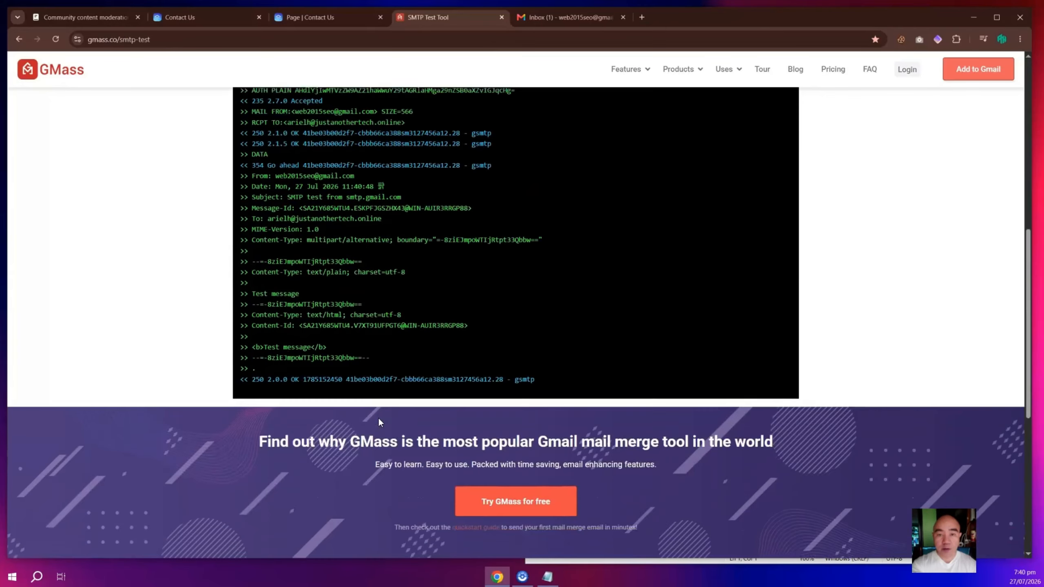
scroll(379, 417, "up", 8)
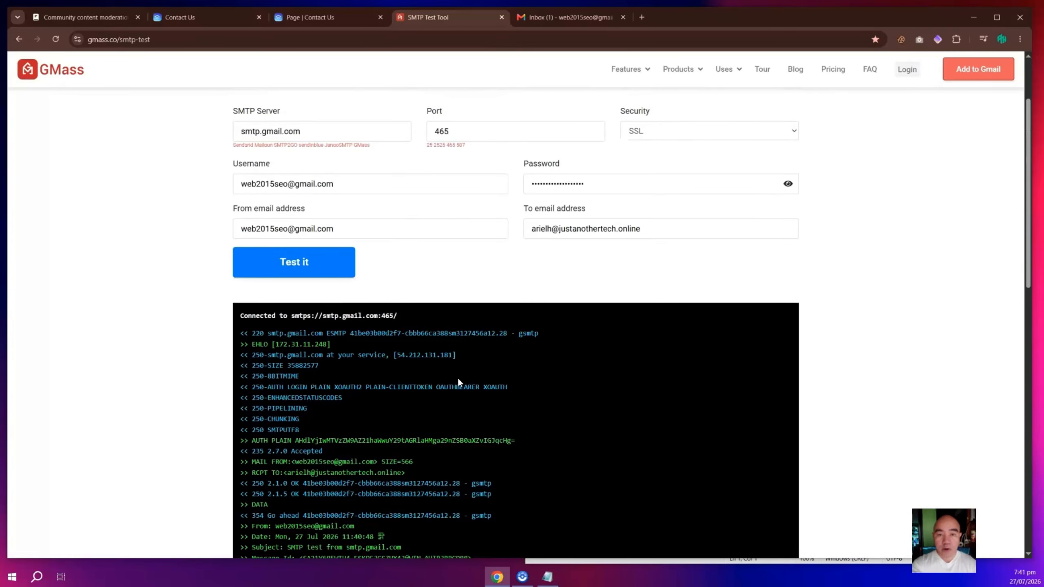
scroll(458, 380, "up", 2)
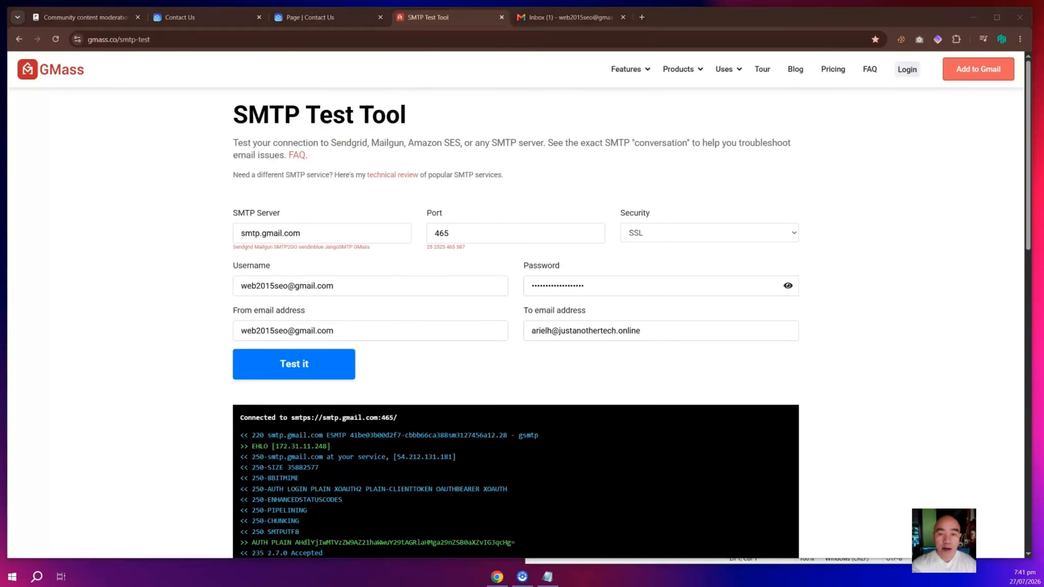
left_click_drag(1043, 62, 621, 257)
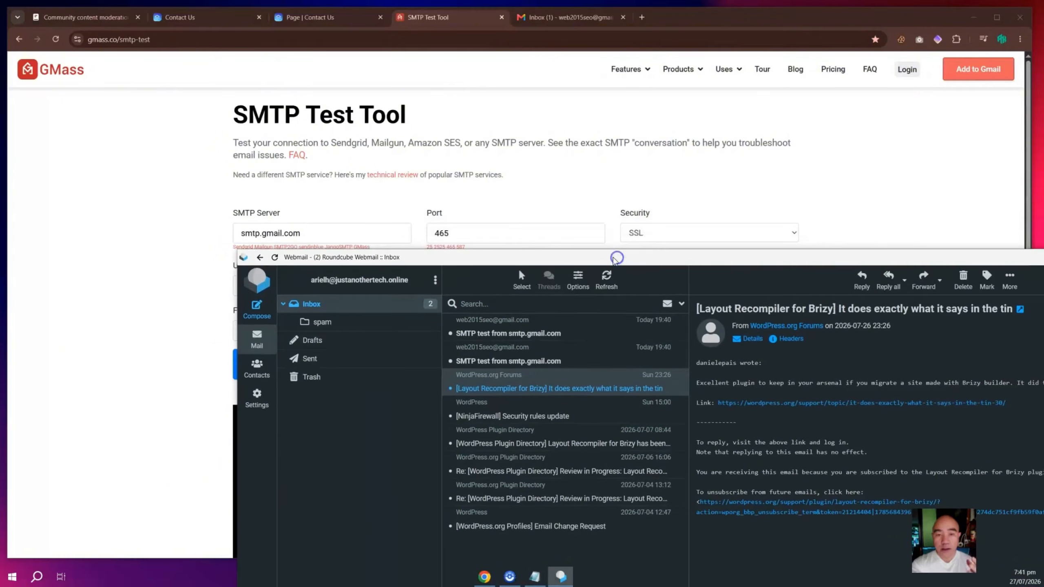
Open the 'SMTP test from smtp.gmail.com' email in Roundcube and check its Test message body.
left_click(522, 333)
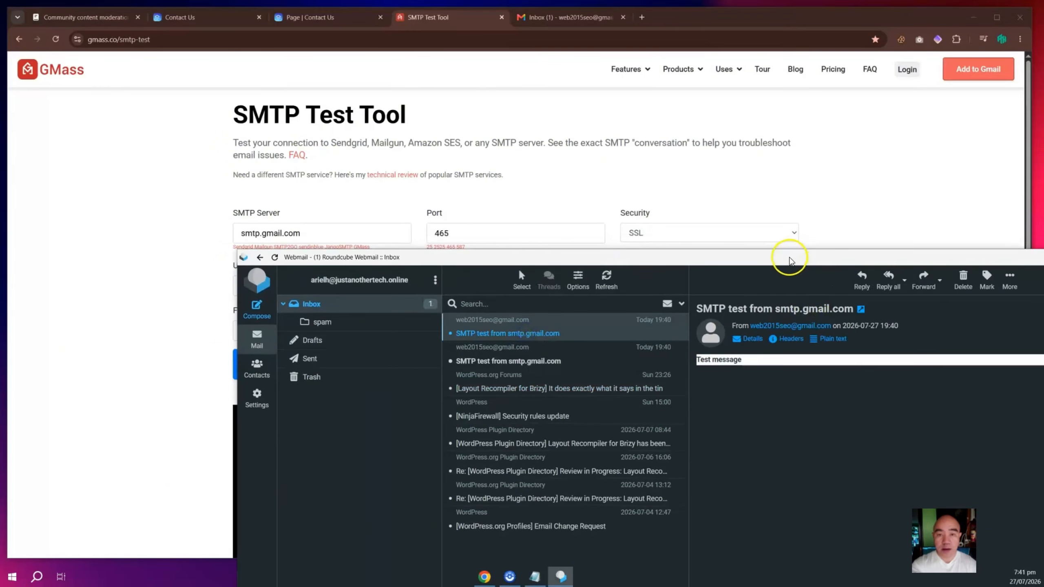
left_click_drag(788, 257, 649, 285)
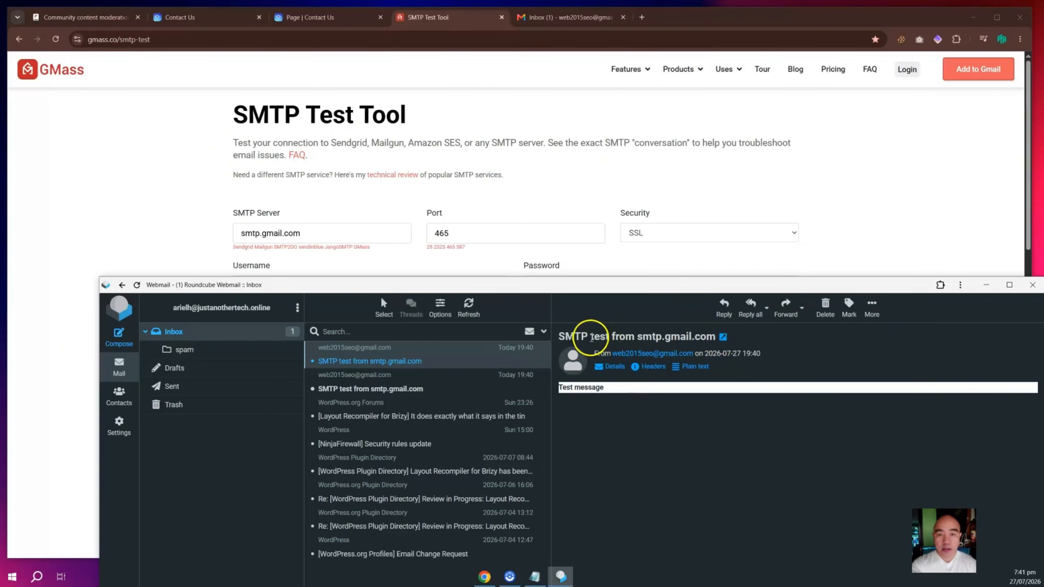
left_click_drag(612, 387, 559, 388)
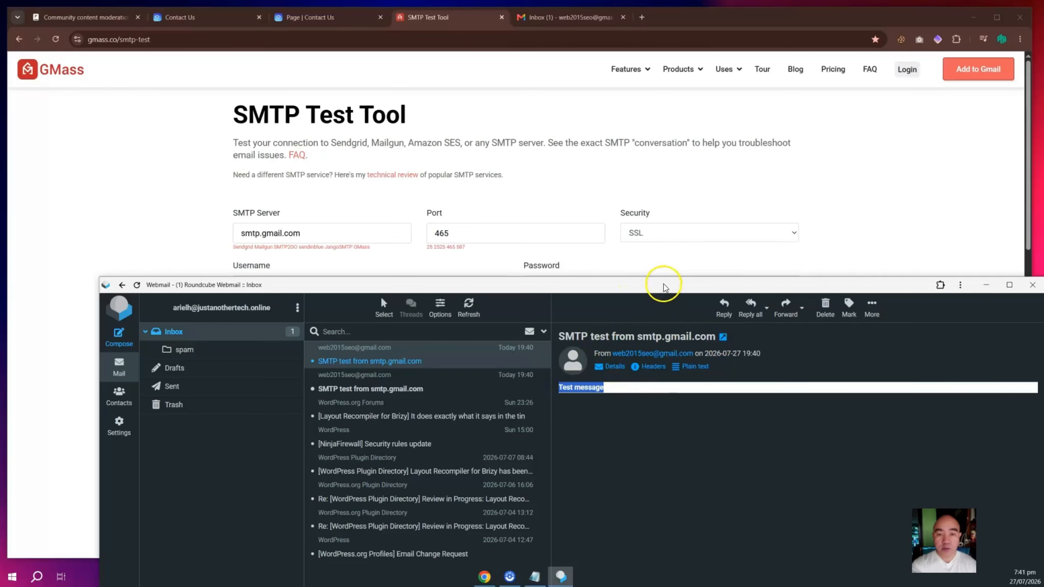
left_click_drag(657, 284, 530, 299)
Close the webmail window and the Gmail and SMTP Test Tool tabs.
left_click(903, 297)
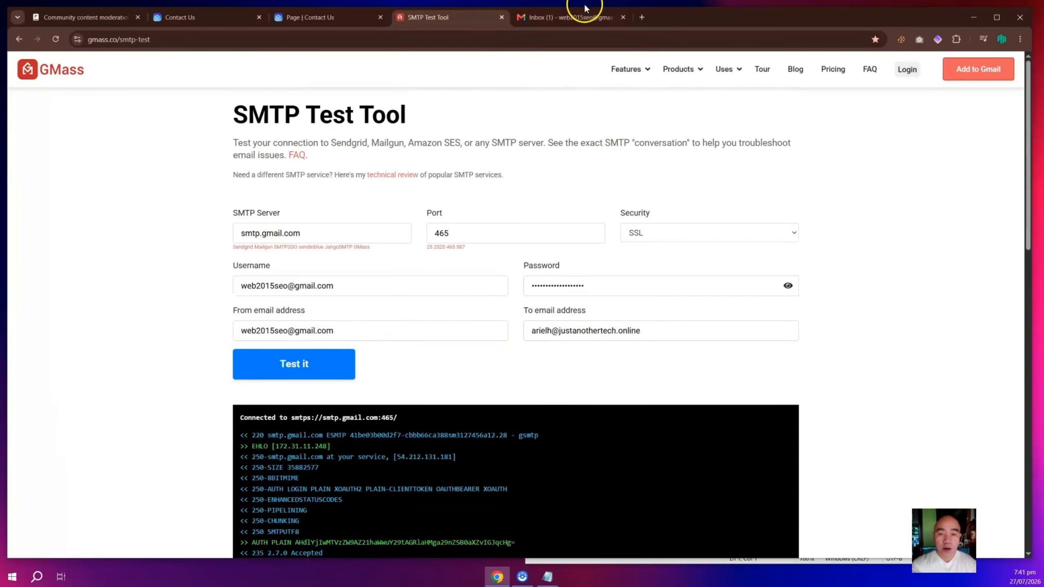
left_click(559, 18)
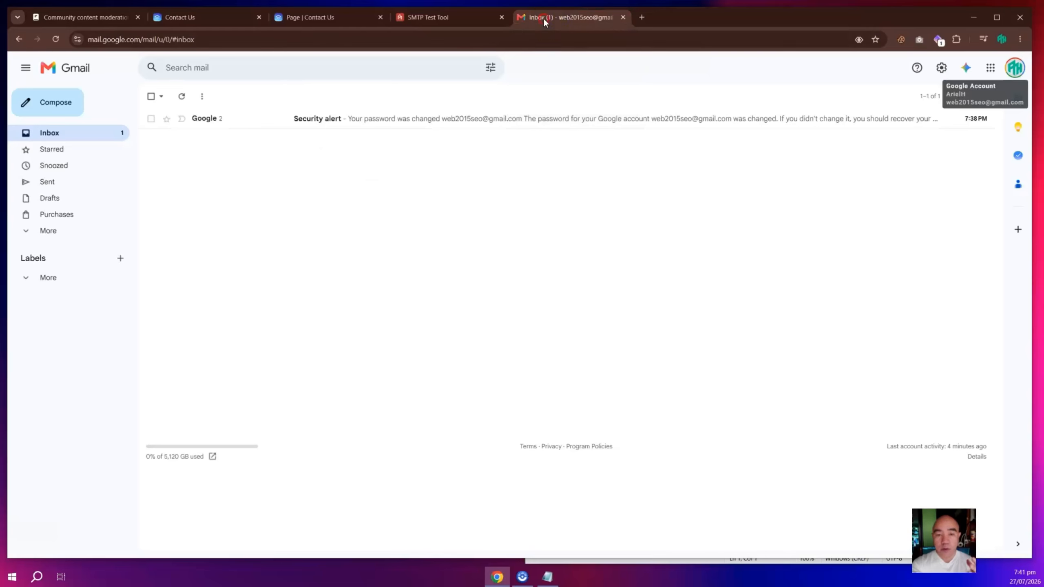
middle_click(544, 20)
middle_click(429, 16)
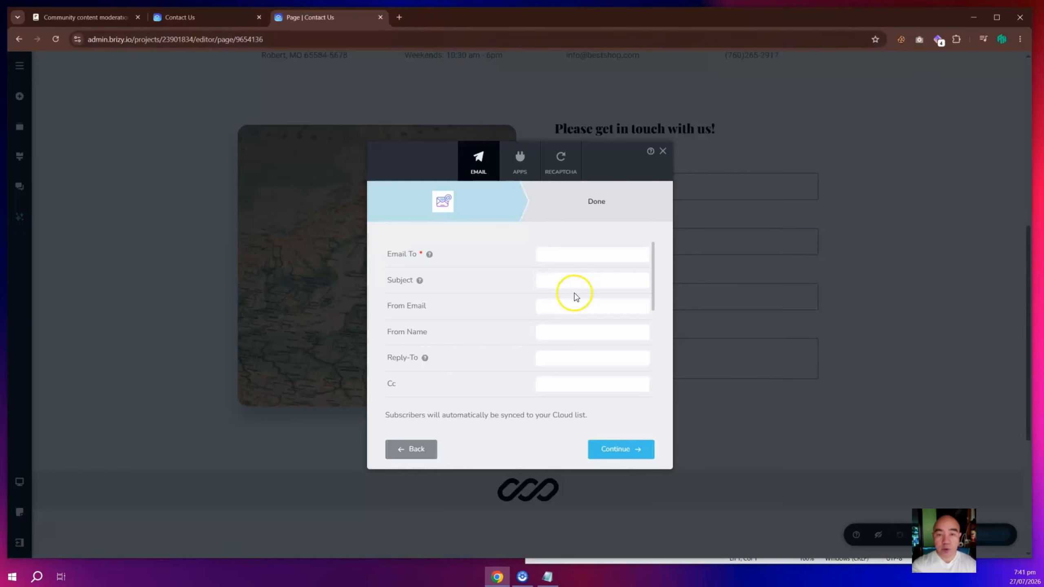
Enter the Email To address and copy it into the From Email field.
left_click(570, 254)
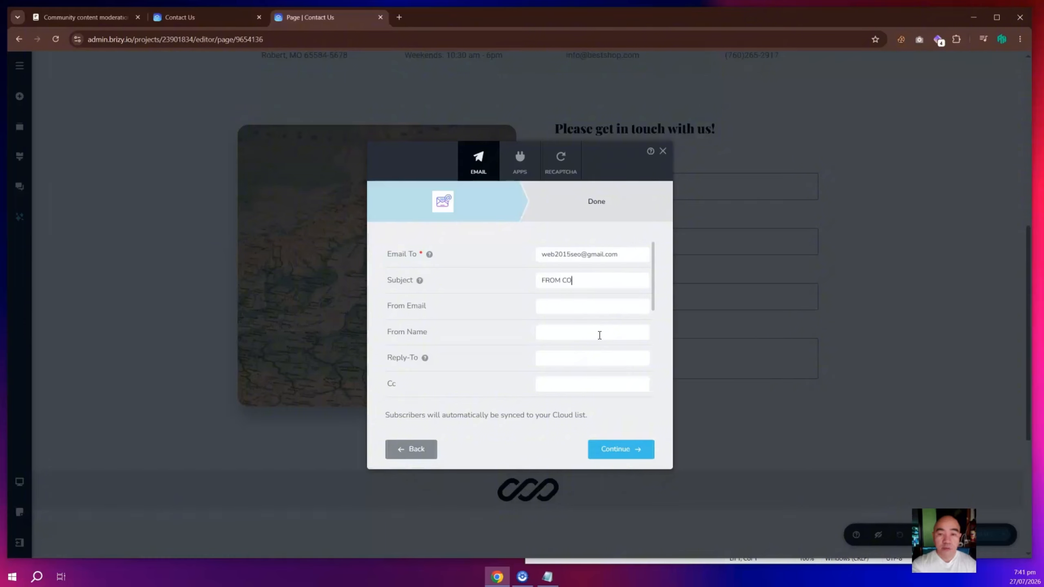
type("NTACT FORM")
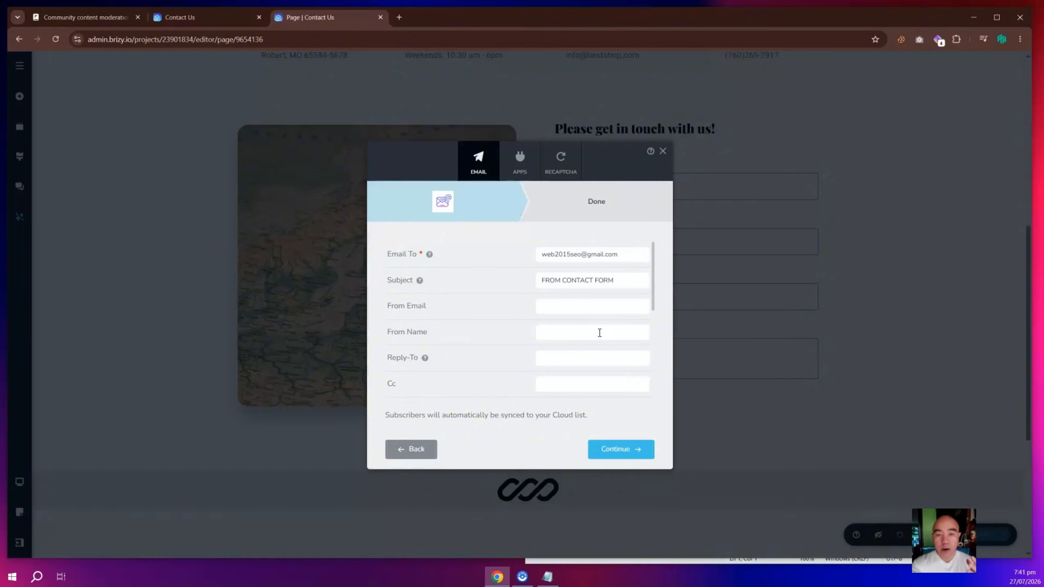
left_click_drag(624, 250, 533, 250)
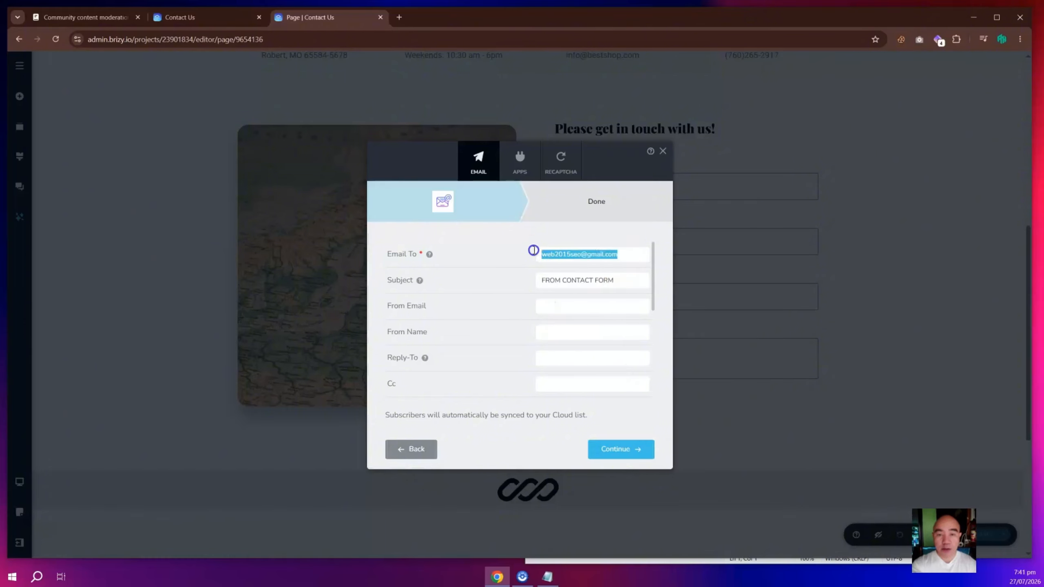
key("ctrl+c")
left_click(552, 305)
key("ctrl+v")
Set host smtp.gmail.com and port 465, enable authentication, and enter the Gmail username.
scroll(578, 331, "down", 3)
left_click(585, 309)
type("s")
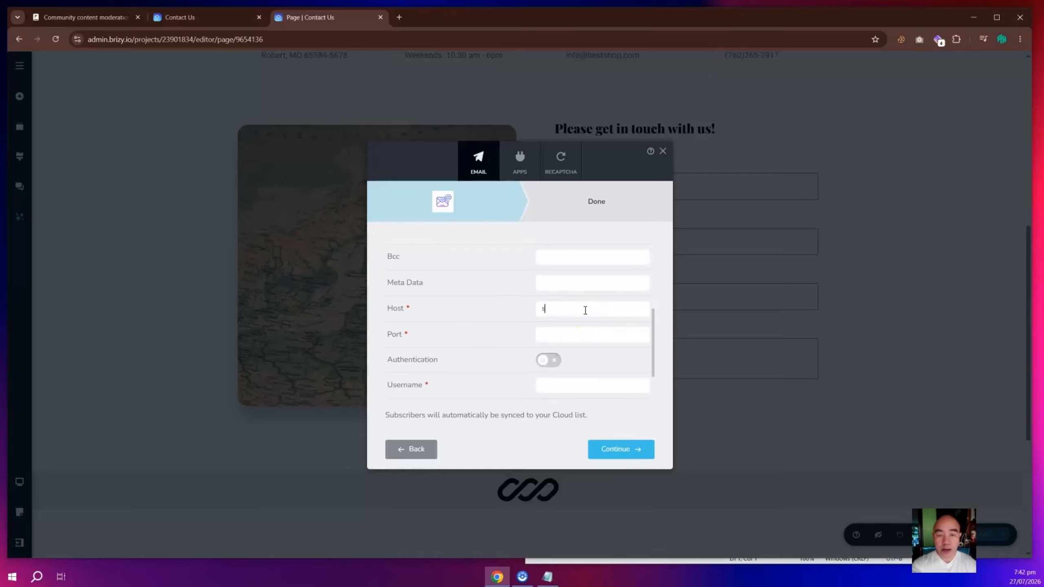
type("mtp.gmail.com")
left_click(589, 331)
type("465")
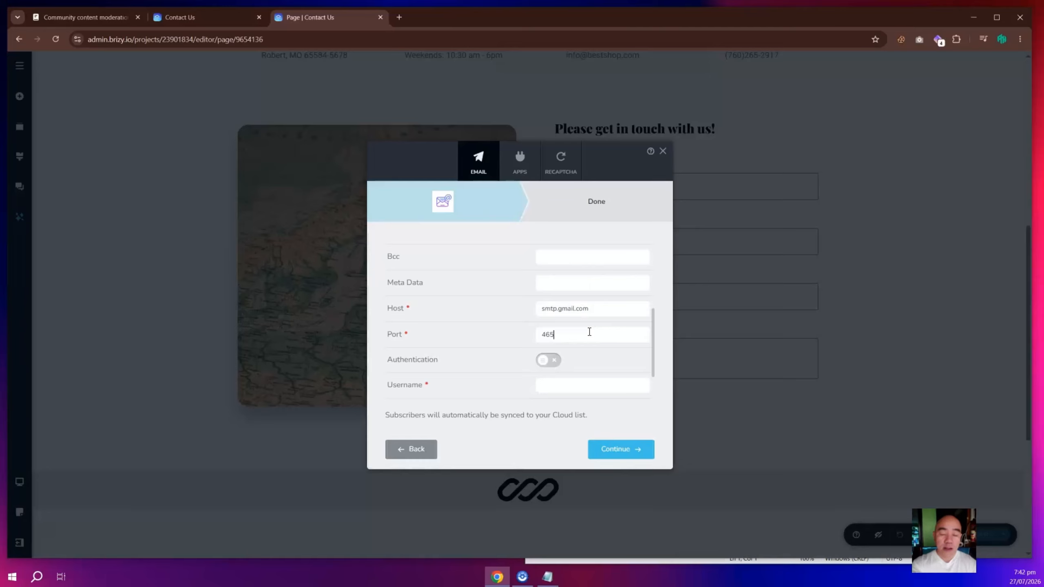
left_click(550, 360)
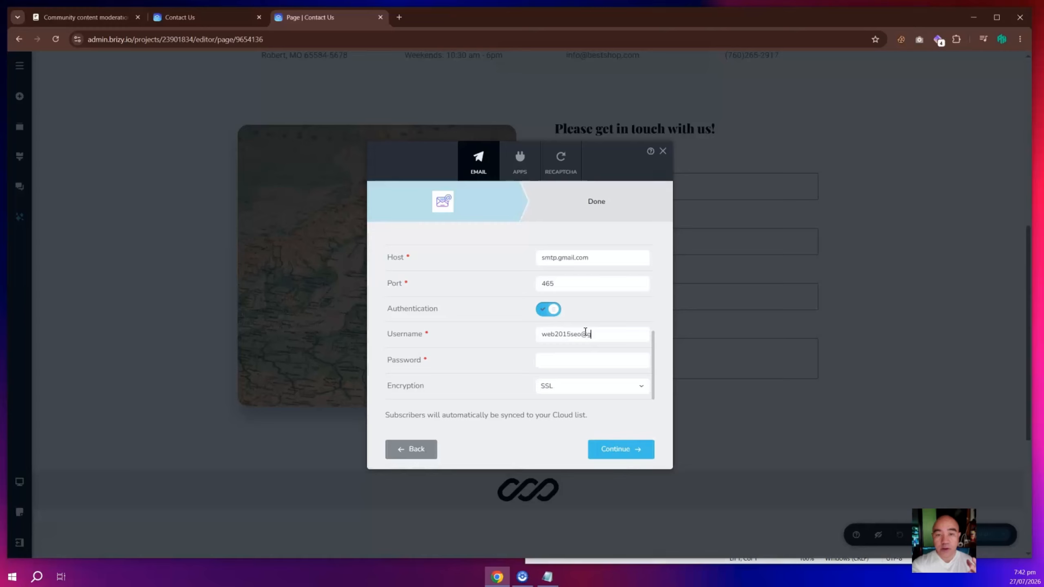
type("mail.com")
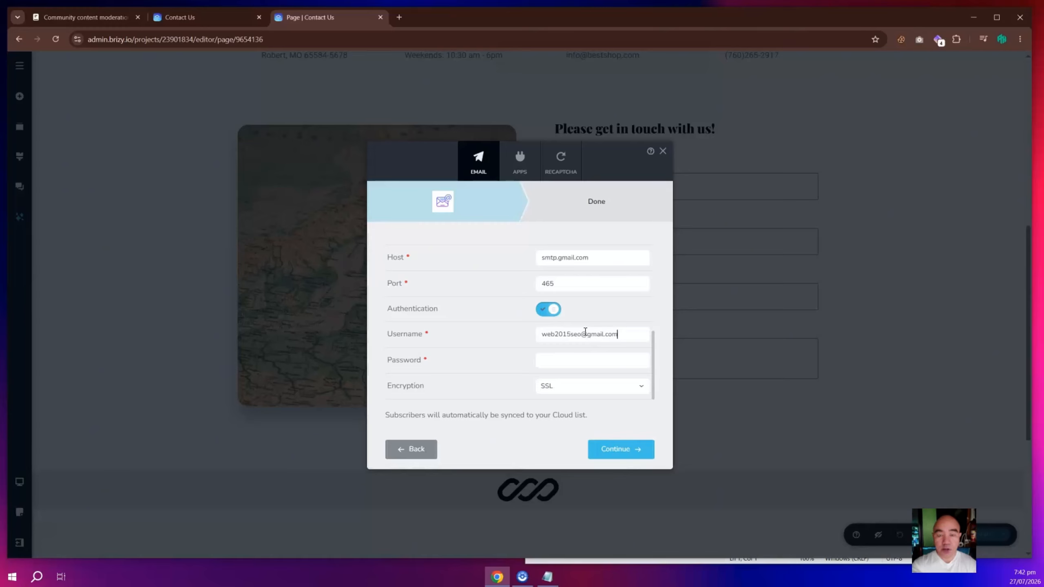
Copy the app password from the notes and paste it into the form's password field.
left_click(580, 362)
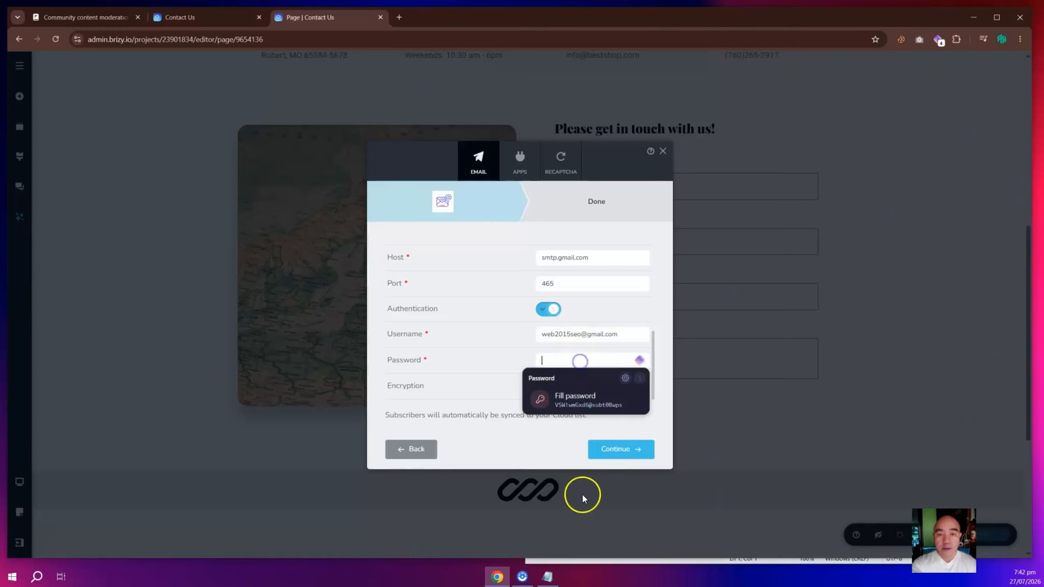
left_click(547, 577)
right_click(599, 185)
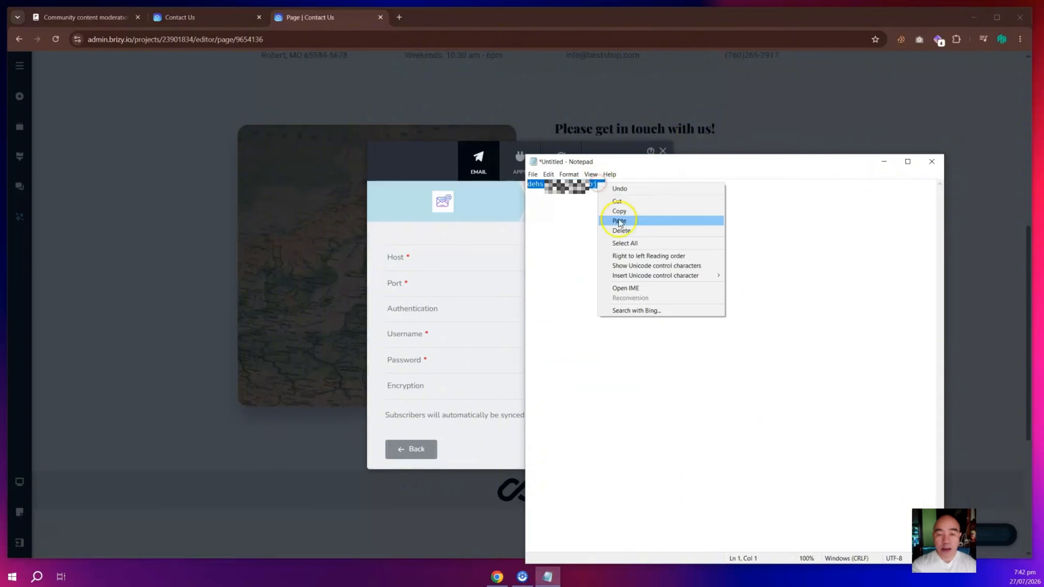
left_click(615, 209)
left_click(473, 263)
left_click(550, 360)
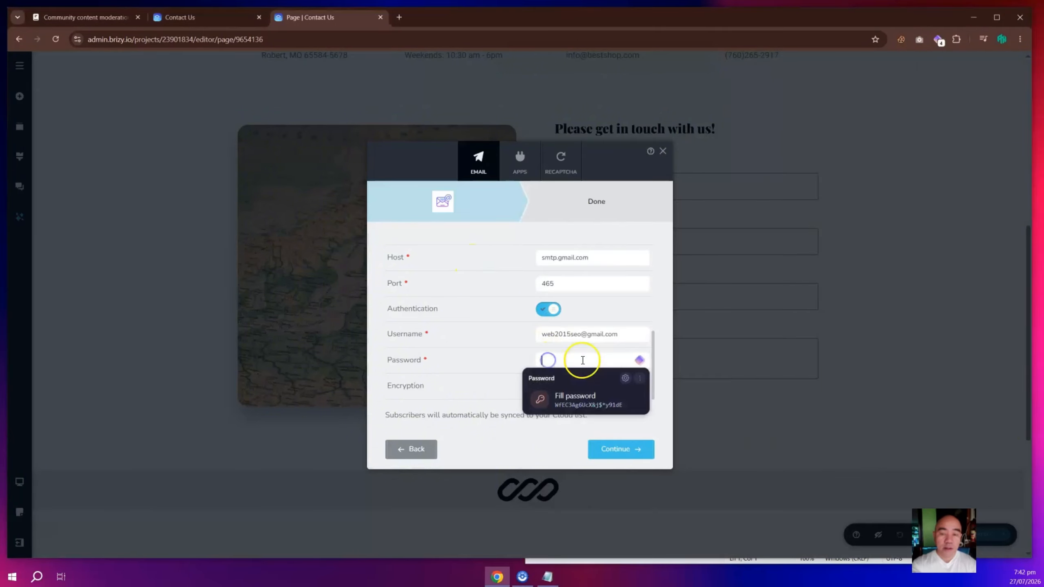
key("ctrl+v")
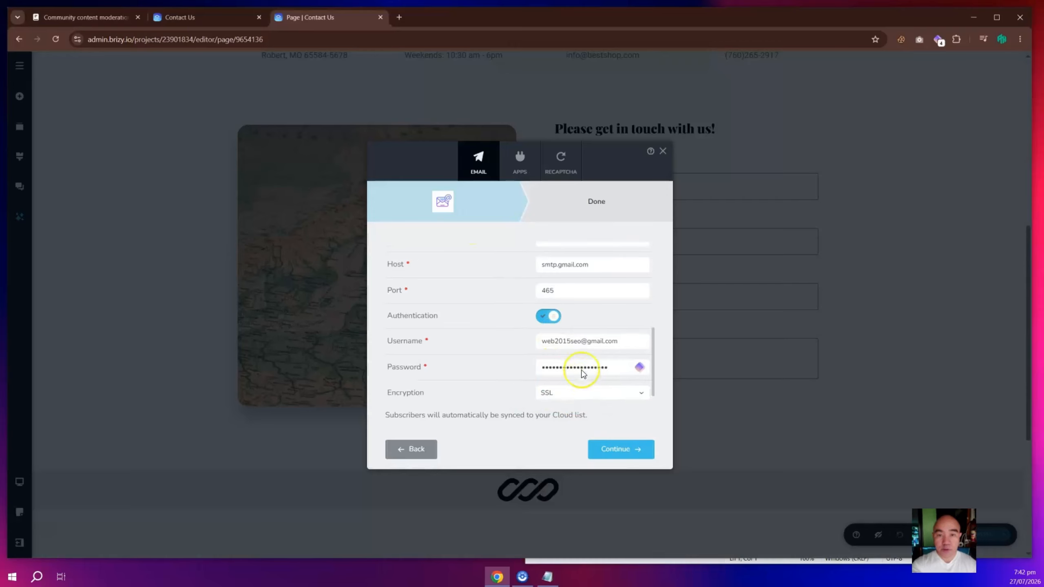
Copy the recipient address into the Reply-To field.
scroll(583, 374, "down", 5)
scroll(582, 373, "up", 1)
left_click_drag(645, 254, 541, 254)
key("ctrl+c")
left_click(543, 357)
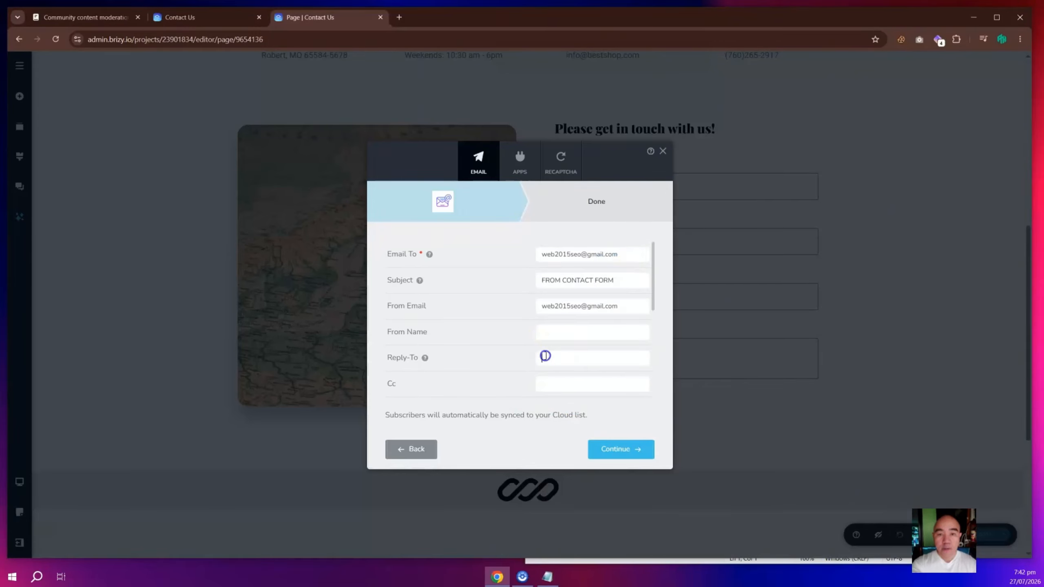
key("ctrl+v")
Enter the sender name and confirm the SMTP settings with Continue.
left_click(573, 331)
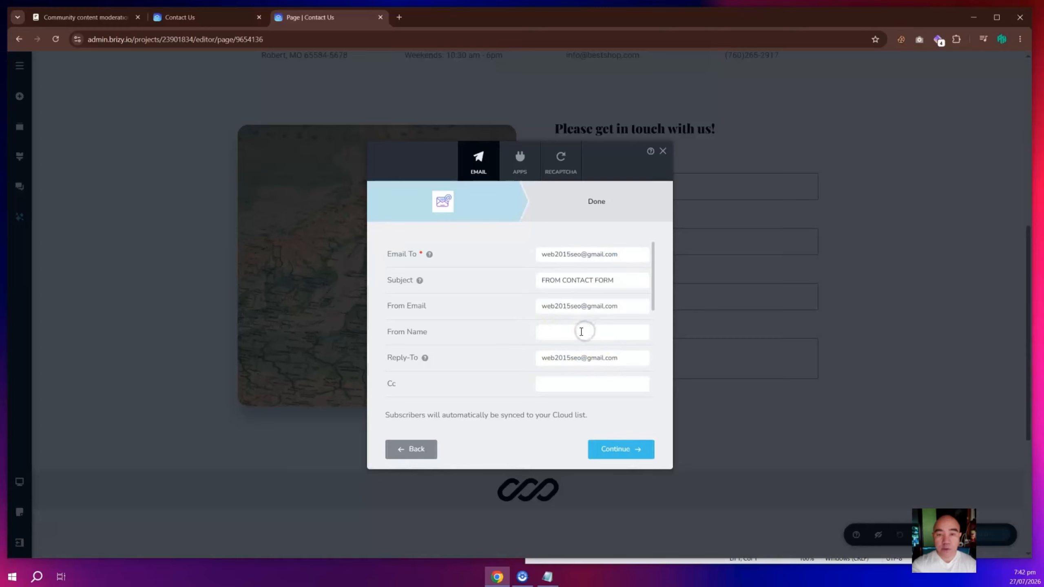
type("ARIELH")
scroll(594, 354, "down", 3)
scroll(594, 354, "up", 2)
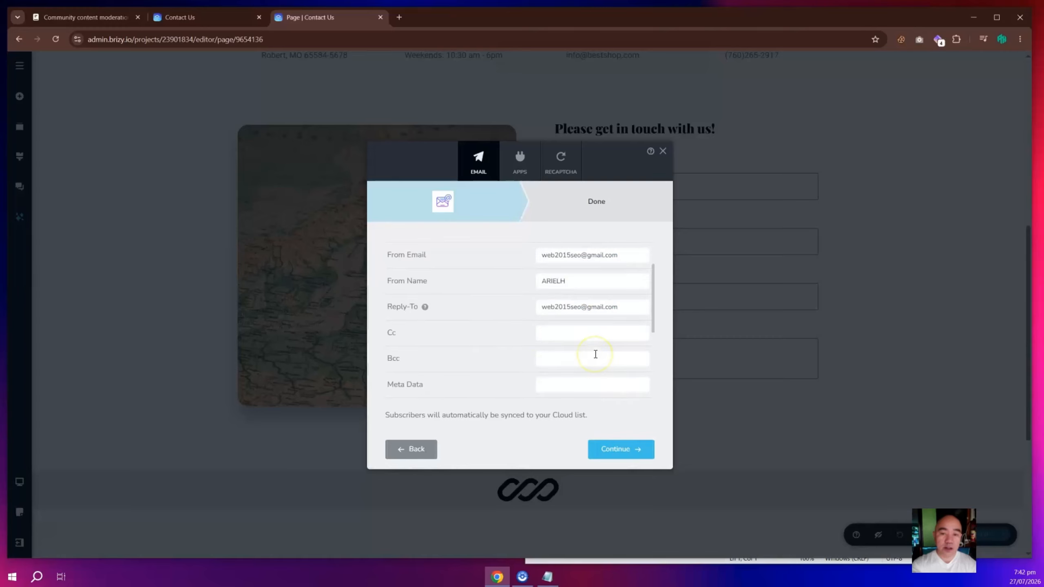
scroll(594, 361, "down", 5)
left_click(605, 453)
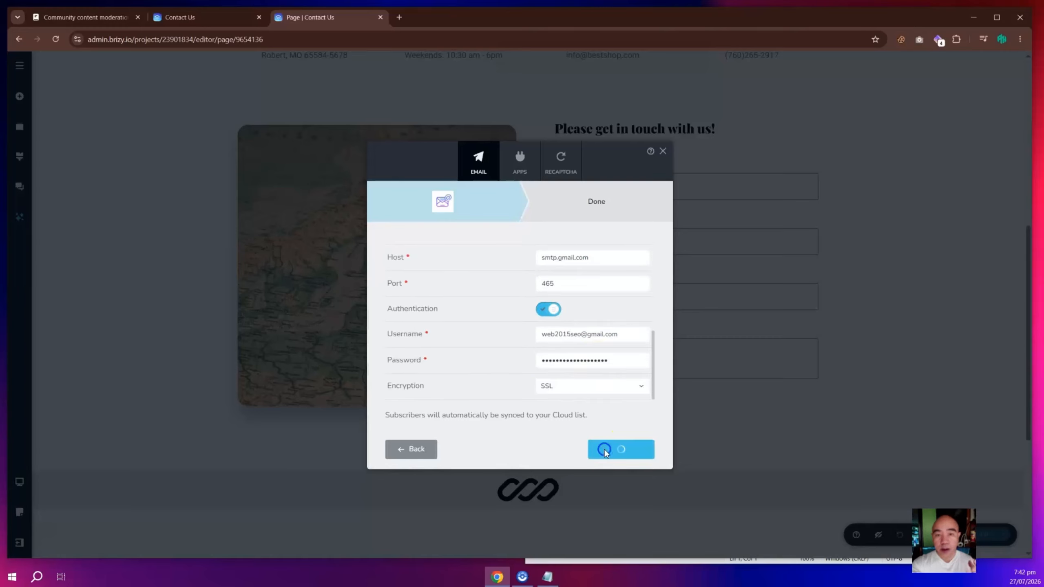
Close the email wizard, nudge the section width, publish with Update, and preview the live page.
left_click(539, 404)
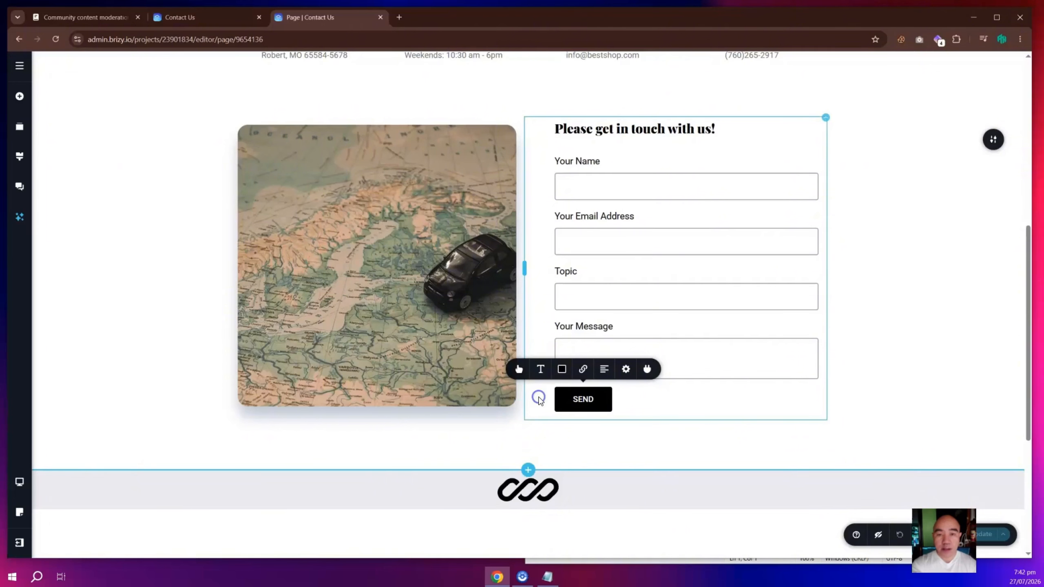
left_click(992, 140)
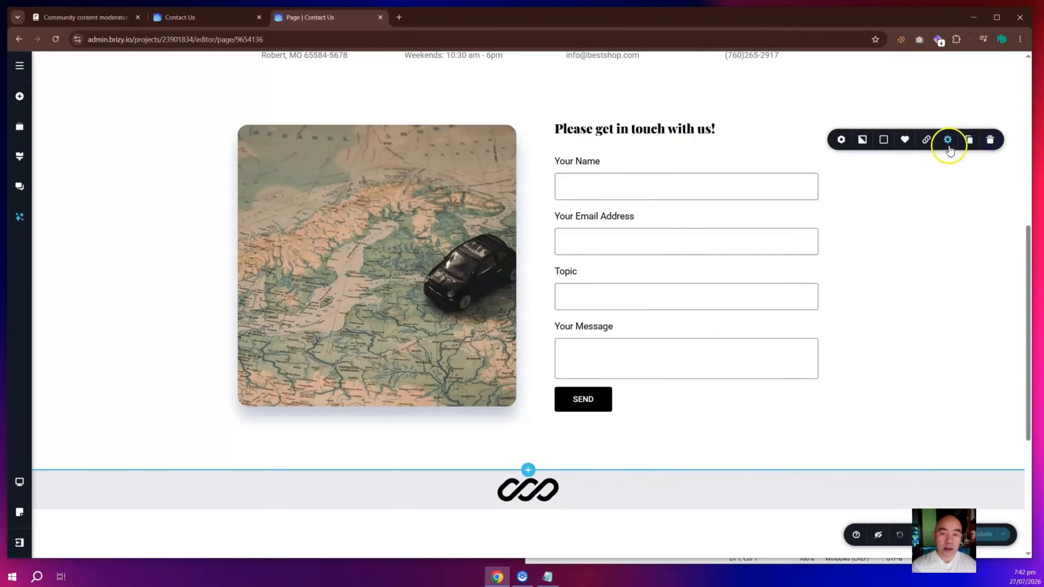
left_click(947, 139)
left_click(959, 191)
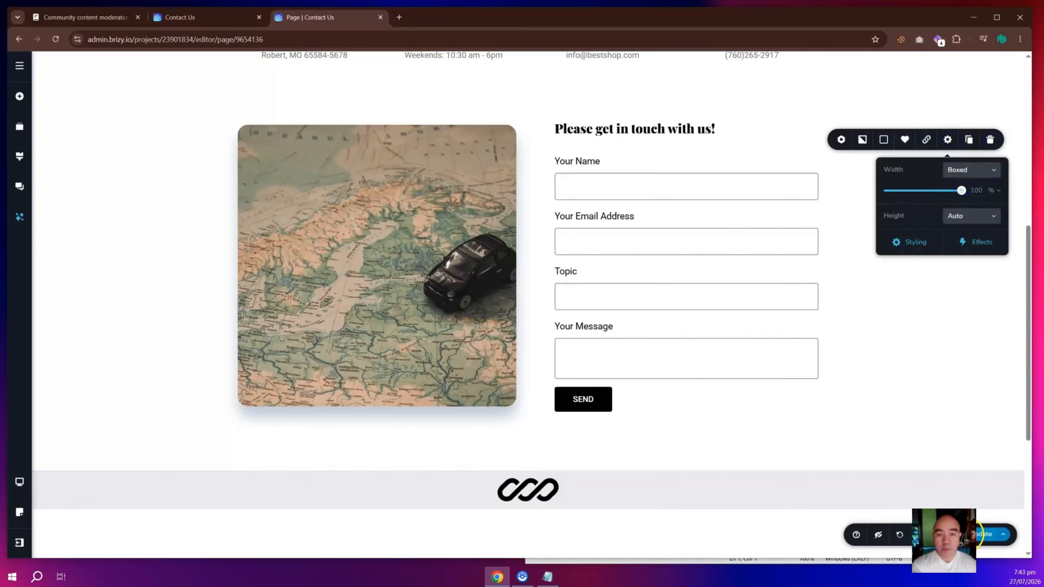
left_click(981, 534)
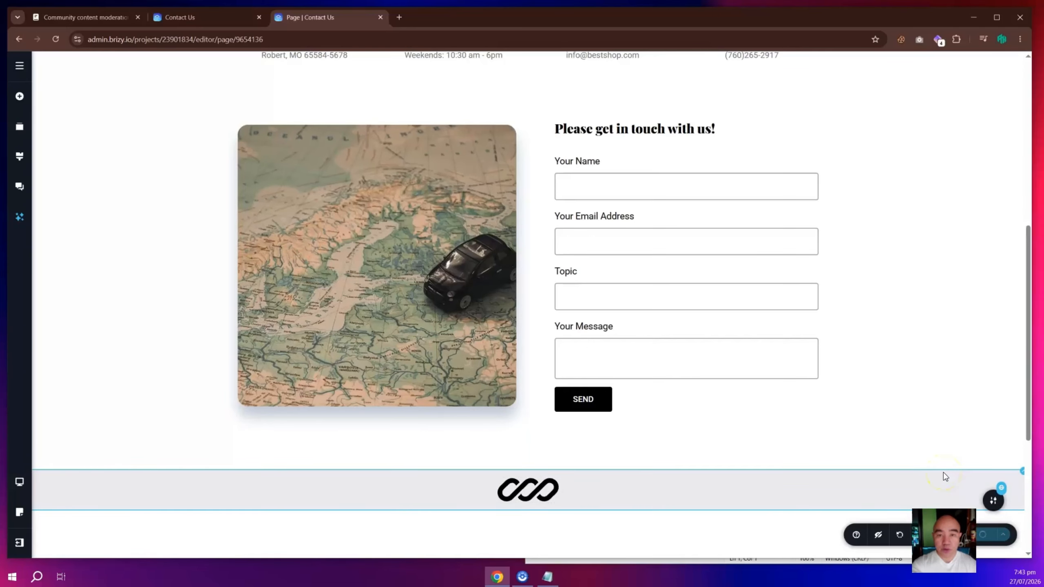
left_click(944, 535)
Enter the tester's name and Gmail address into the live form's name and email fields.
scroll(622, 297, "down", 10)
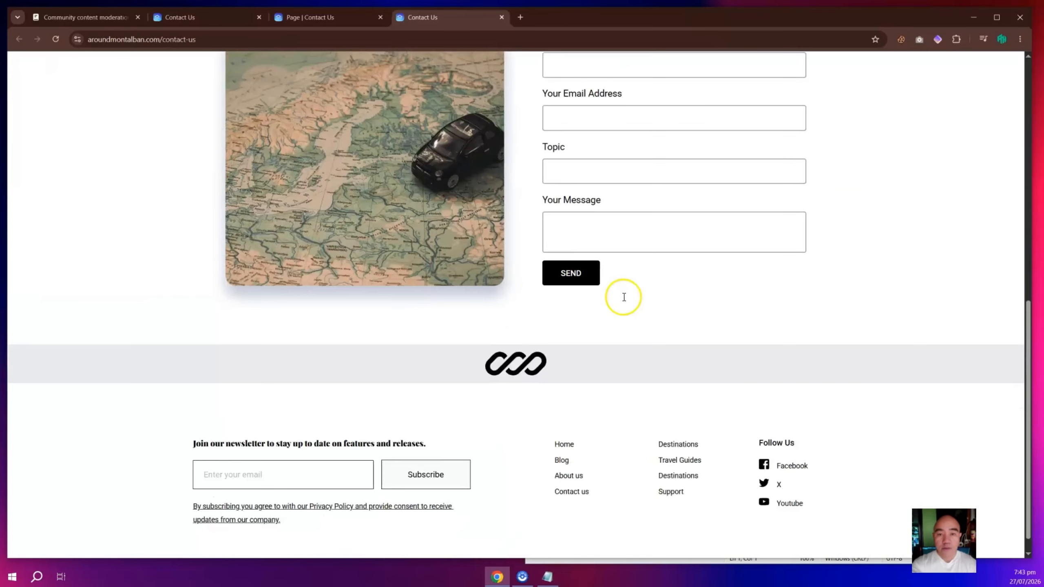
scroll(624, 298, "up", 3)
left_click(625, 229)
type("arielh")
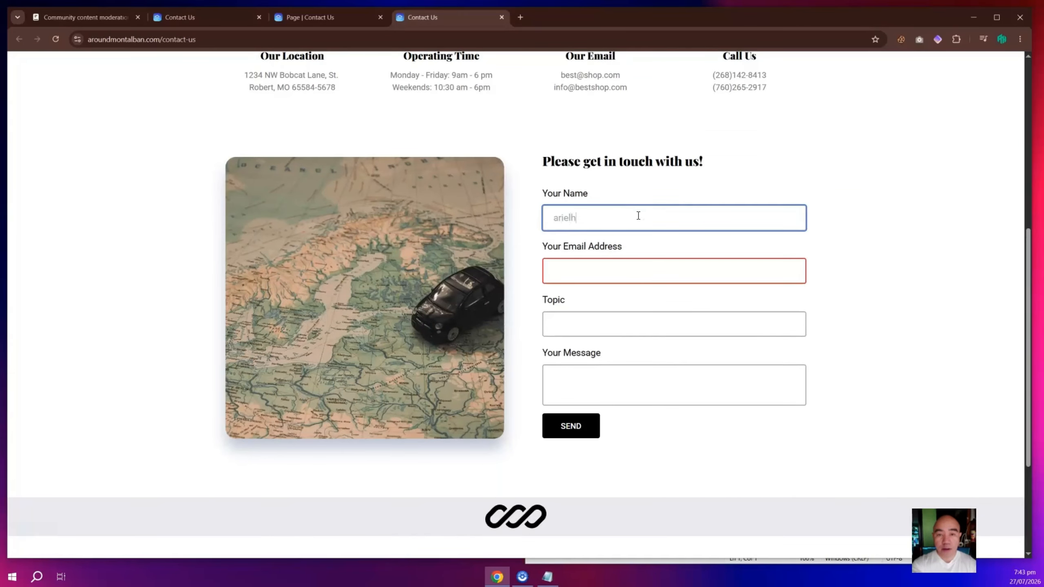
left_click(584, 276)
Choose topic Inquiry, write 'This is a test email, please ignore.' and send the form.
left_click(589, 335)
type("Inuiry")
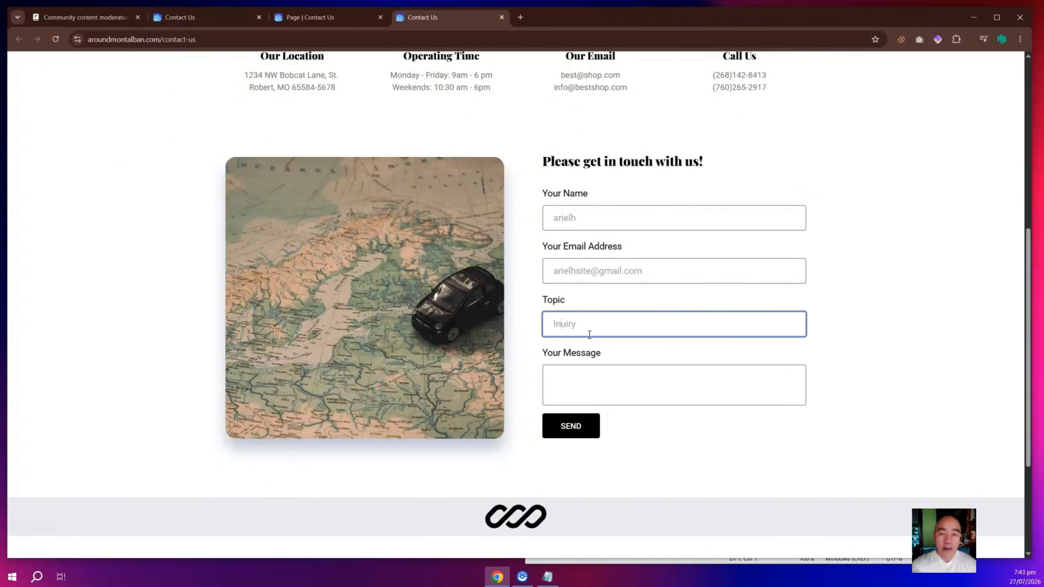
left_click(617, 389)
type("This is a test email, please ignore.")
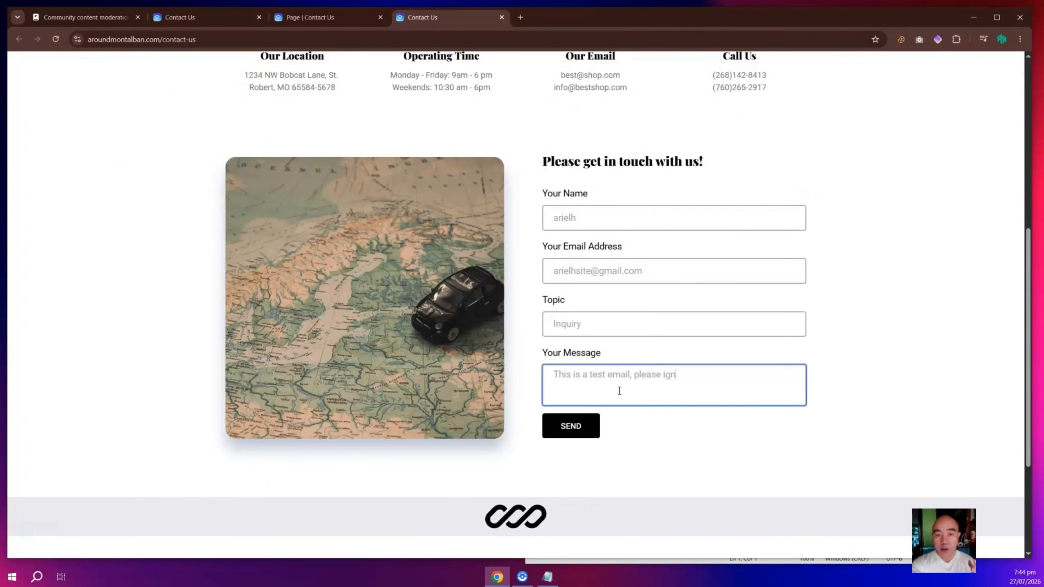
left_click(570, 426)
left_click(942, 380)
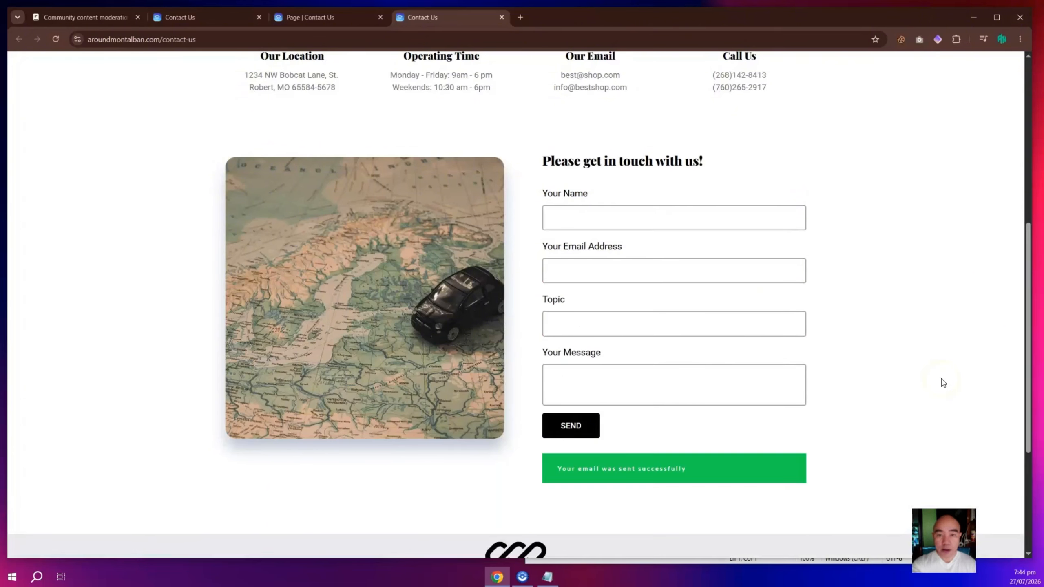
Go to googlemail.com in a new tab and open the FROM CONTACT FORM email.
left_click(520, 16)
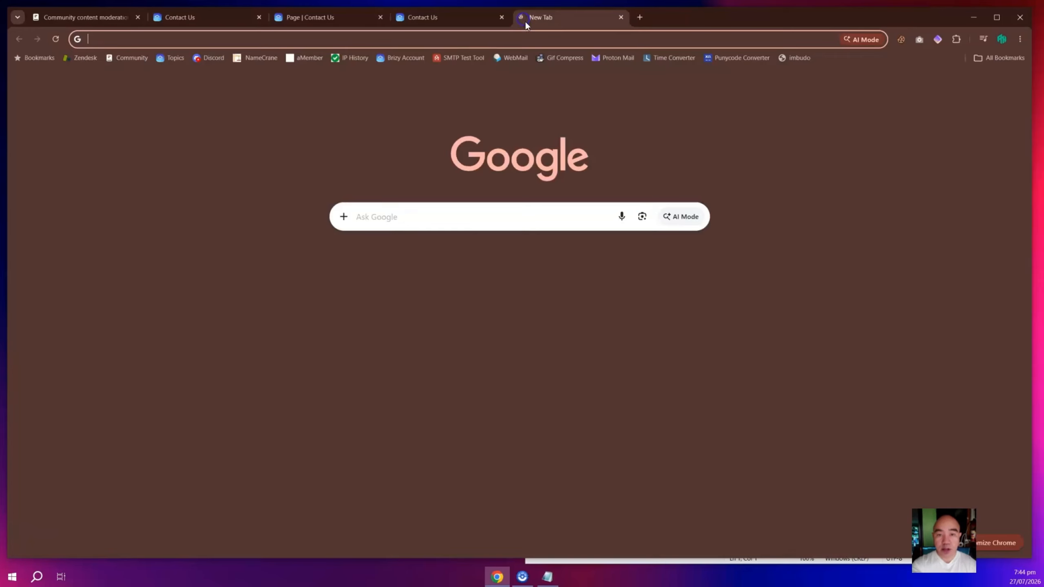
type("googlemail.com")
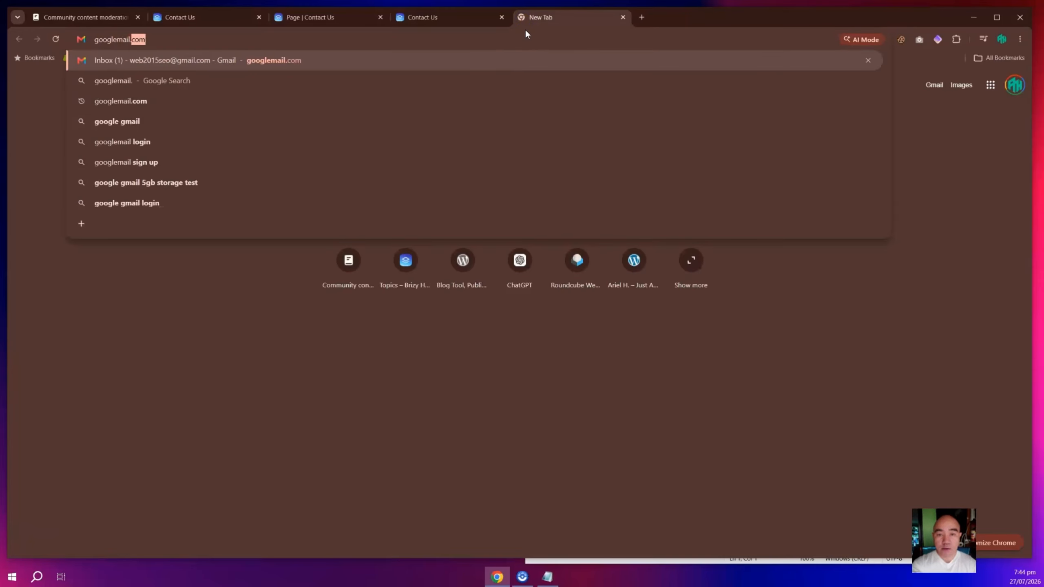
key("Return")
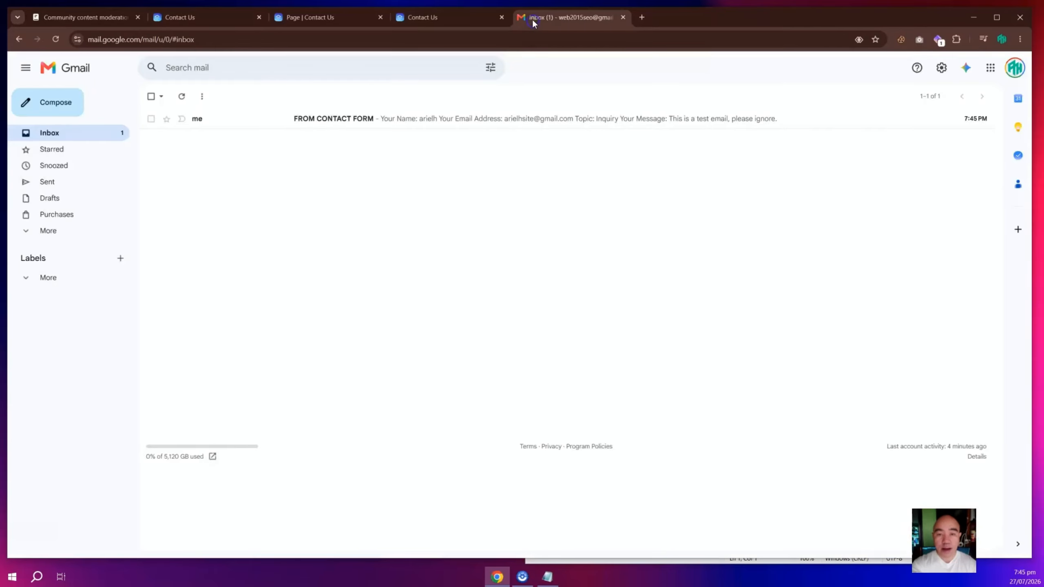
left_click(335, 120)
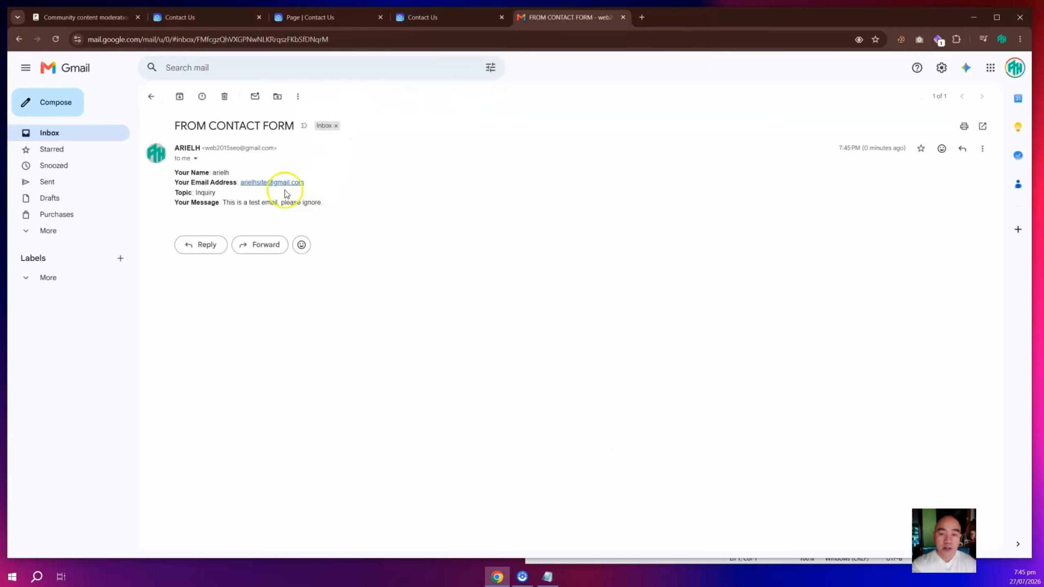